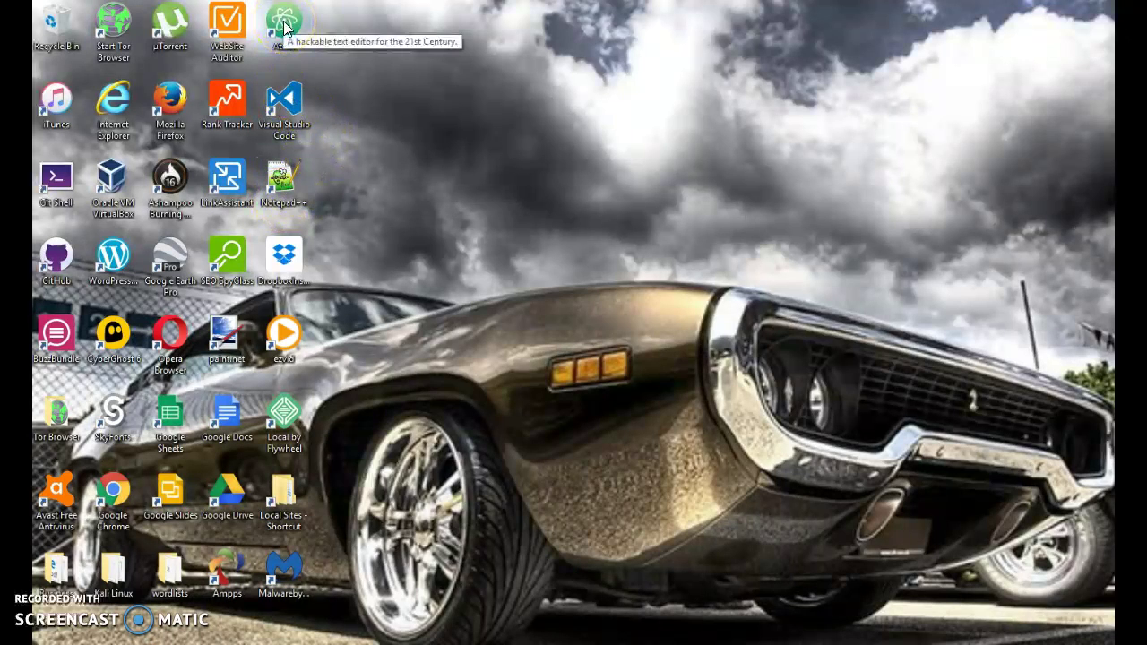
Find Notepad through the system search and launch it with a blank document.
{"action": "left_click", "coordinate": [339, 130]}
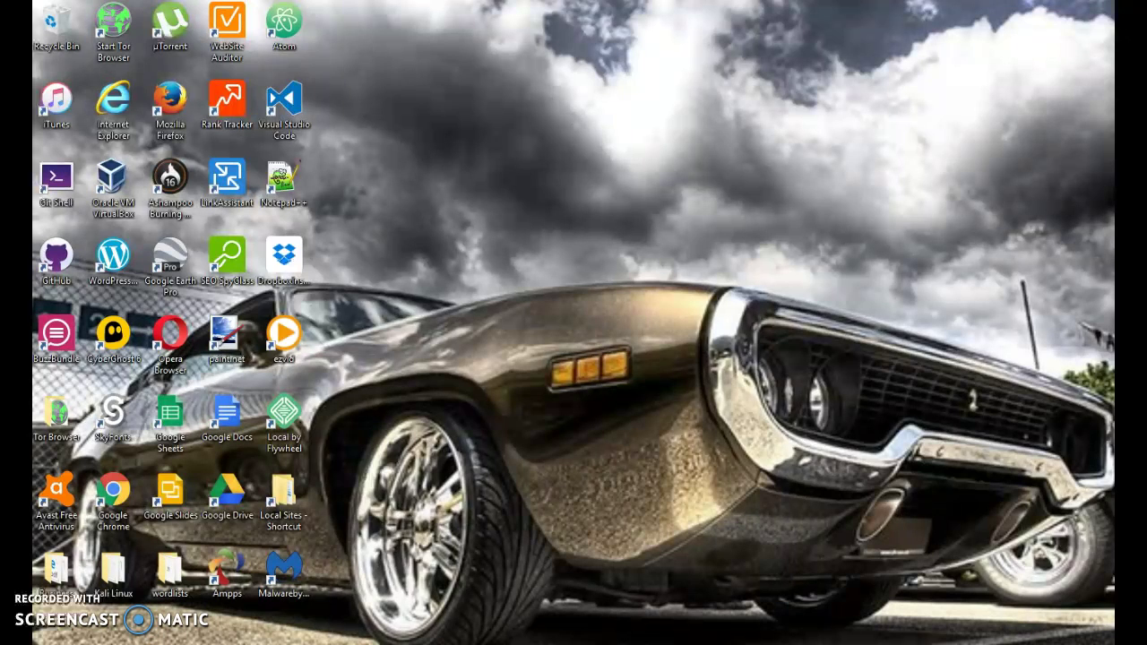
{"action": "type", "text": "notepad"}
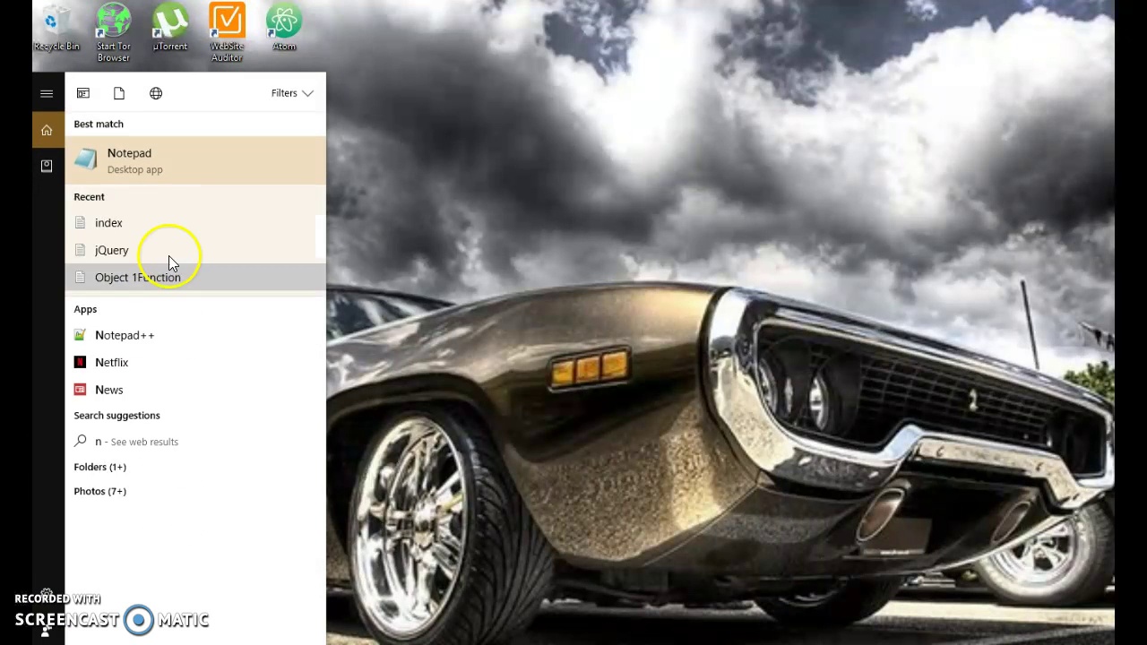
{"action": "left_click", "coordinate": [135, 161]}
Save the blank Notepad document to the Desktop as index.html and close Notepad.
{"action": "left_click", "coordinate": [249, 119]}
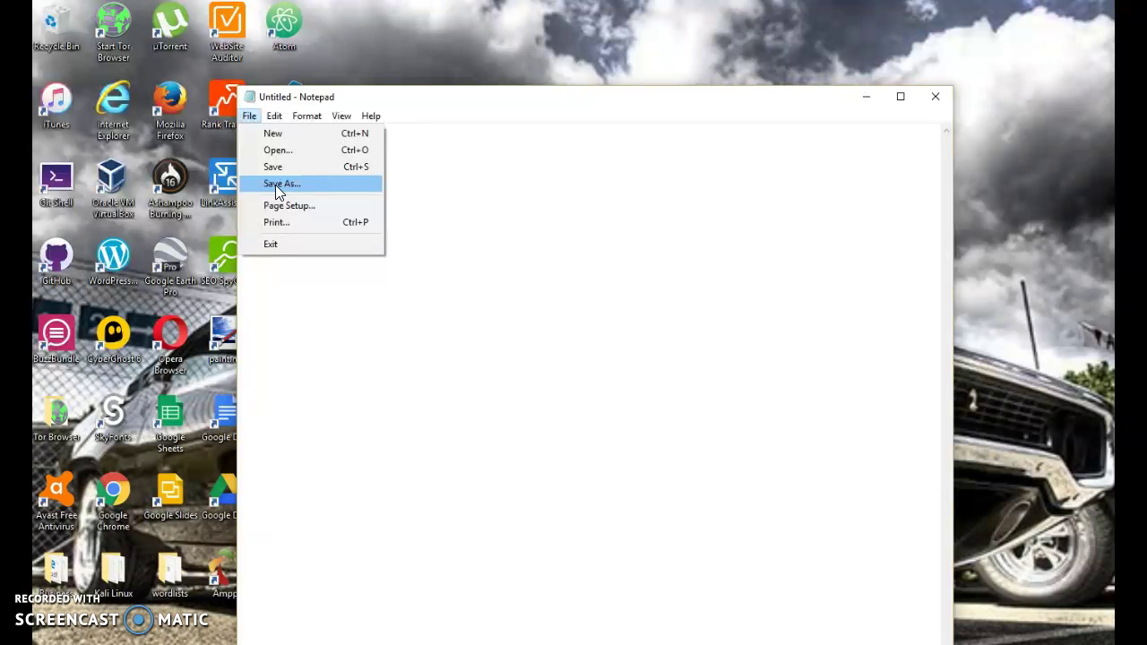
{"action": "left_click", "coordinate": [275, 184]}
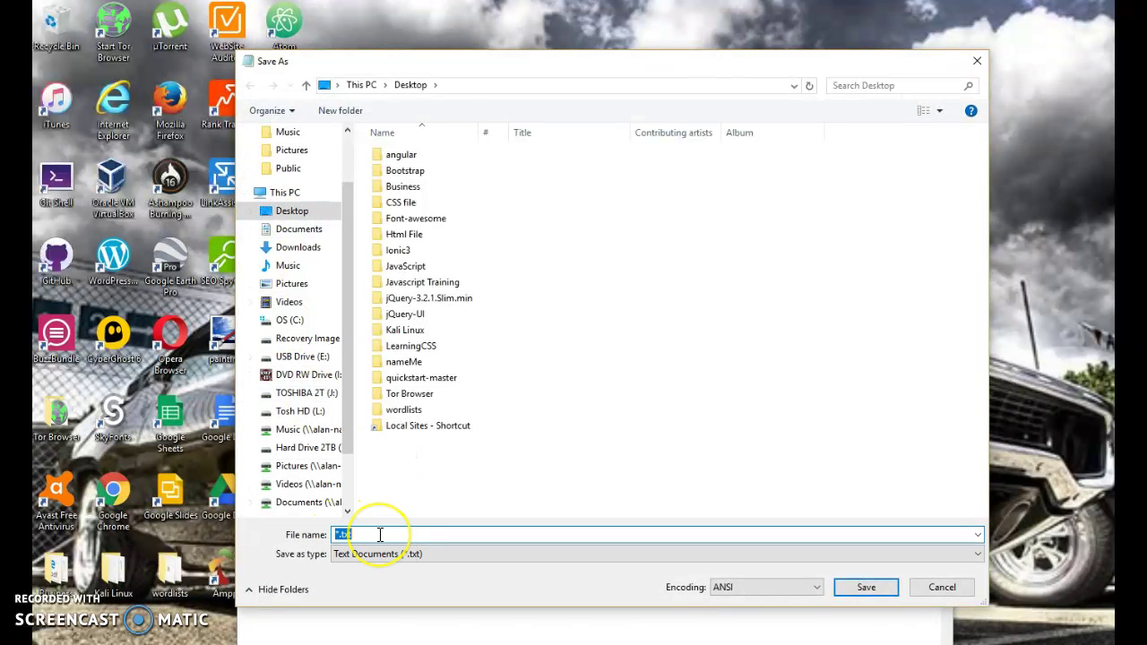
{"action": "key", "text": "BackSpace"}
{"action": "type", "text": "index.html"}
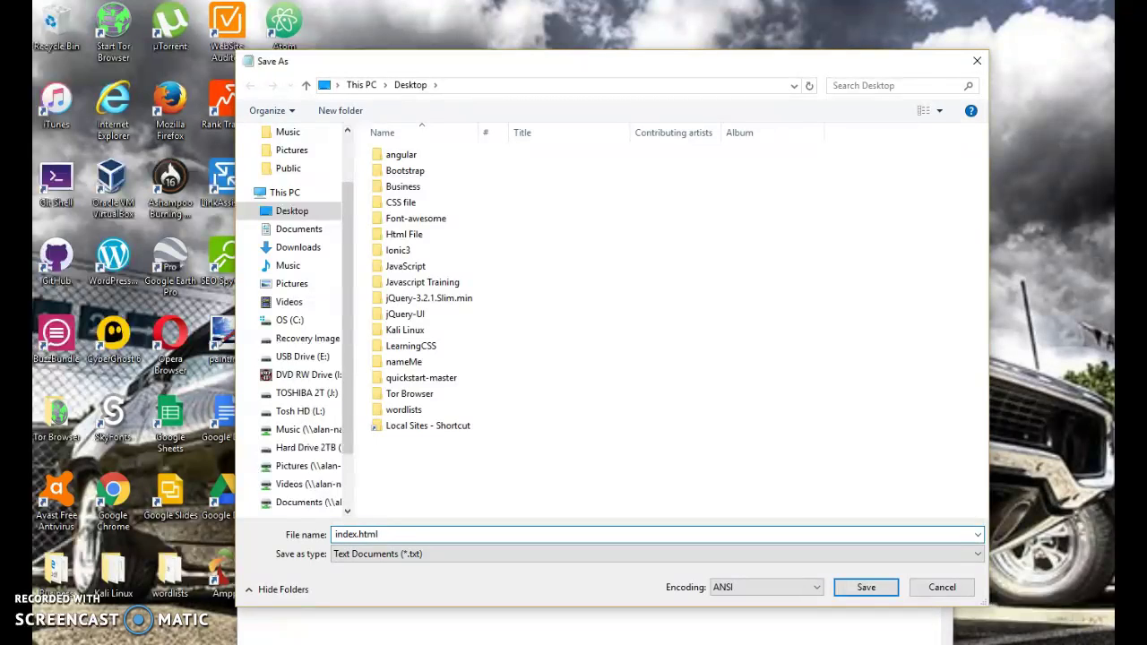
{"action": "left_click", "coordinate": [865, 588]}
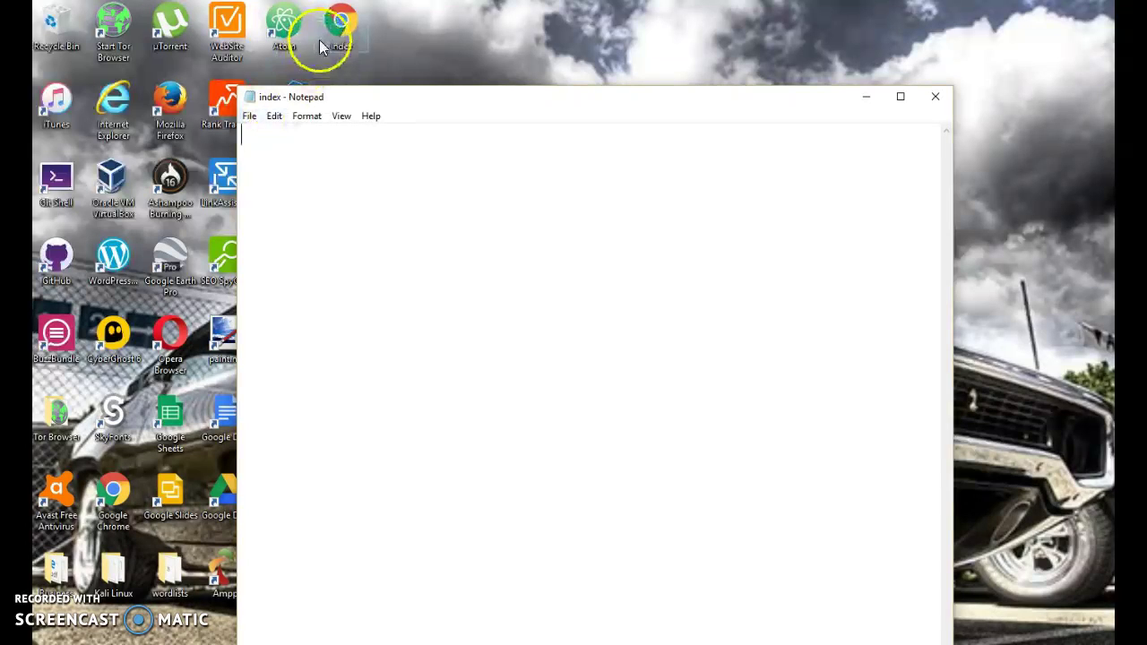
{"action": "left_click", "coordinate": [935, 99]}
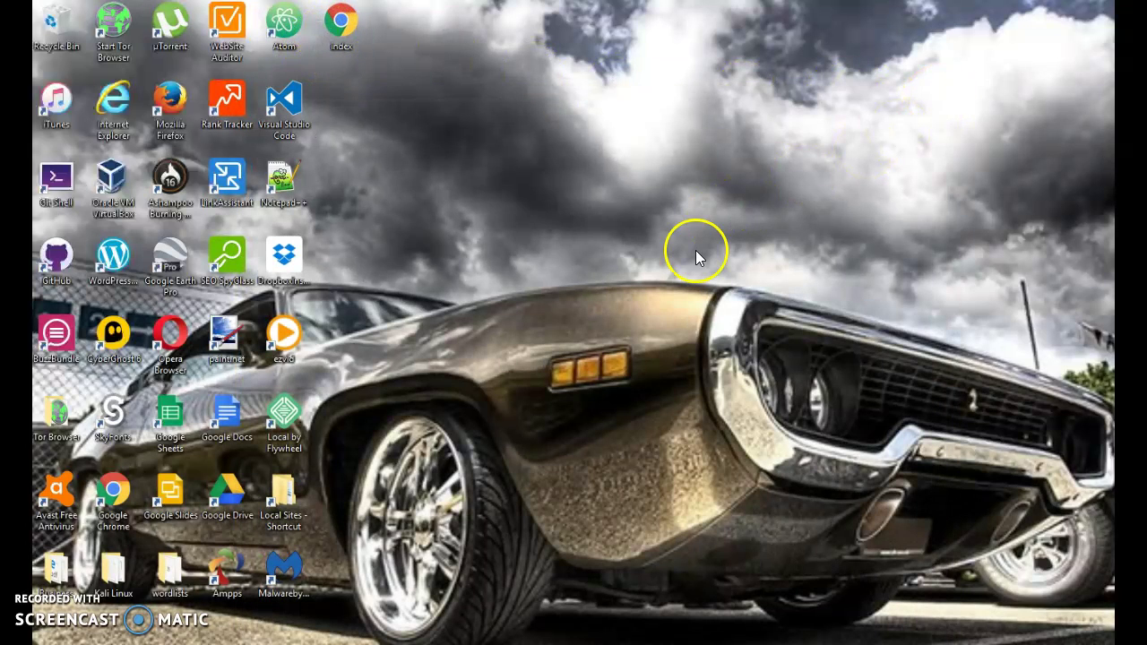
Open the desktop's index.html file in Atom, select the Desktop project folder, and close the editor window.
{"action": "right_click", "coordinate": [344, 34]}
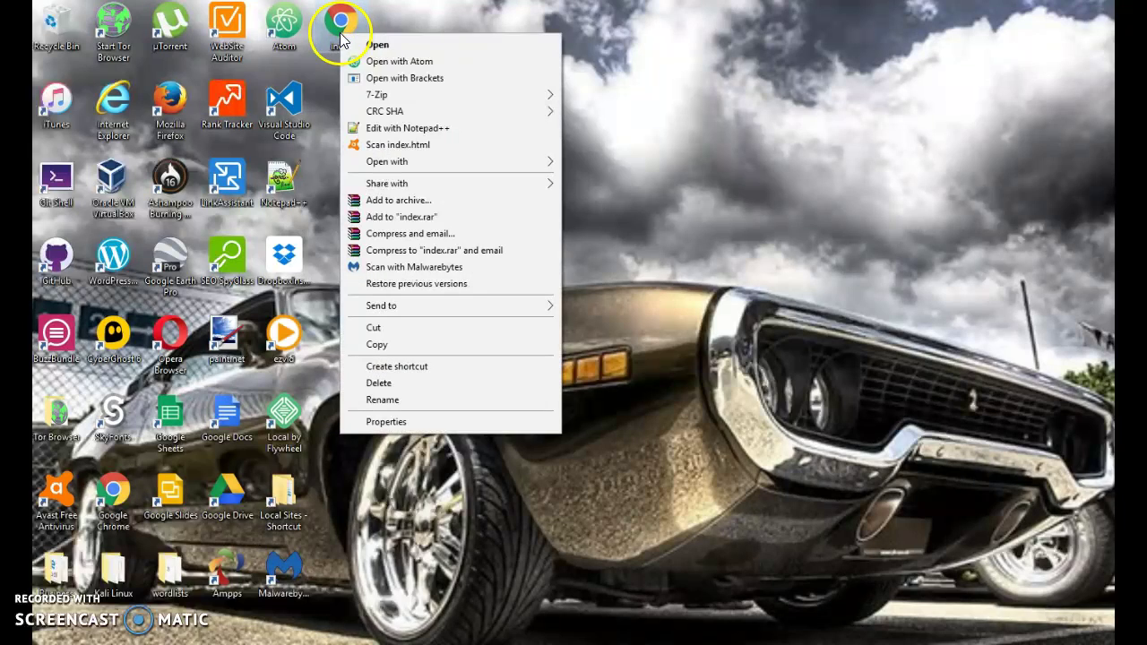
{"action": "left_click", "coordinate": [403, 63]}
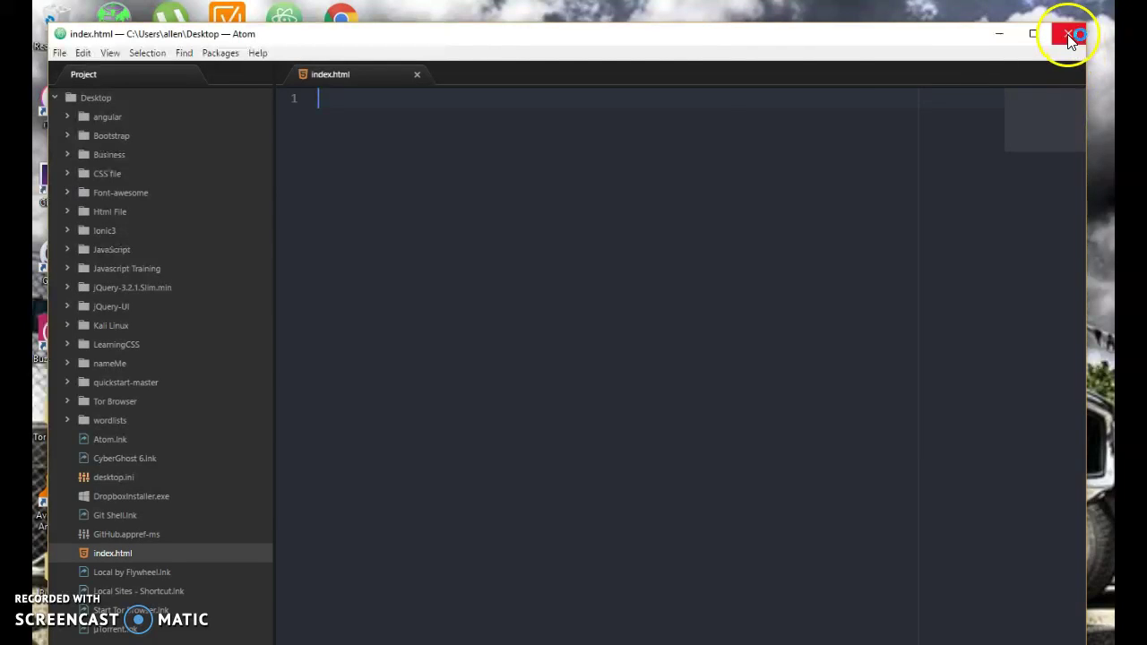
{"action": "left_click", "coordinate": [115, 94]}
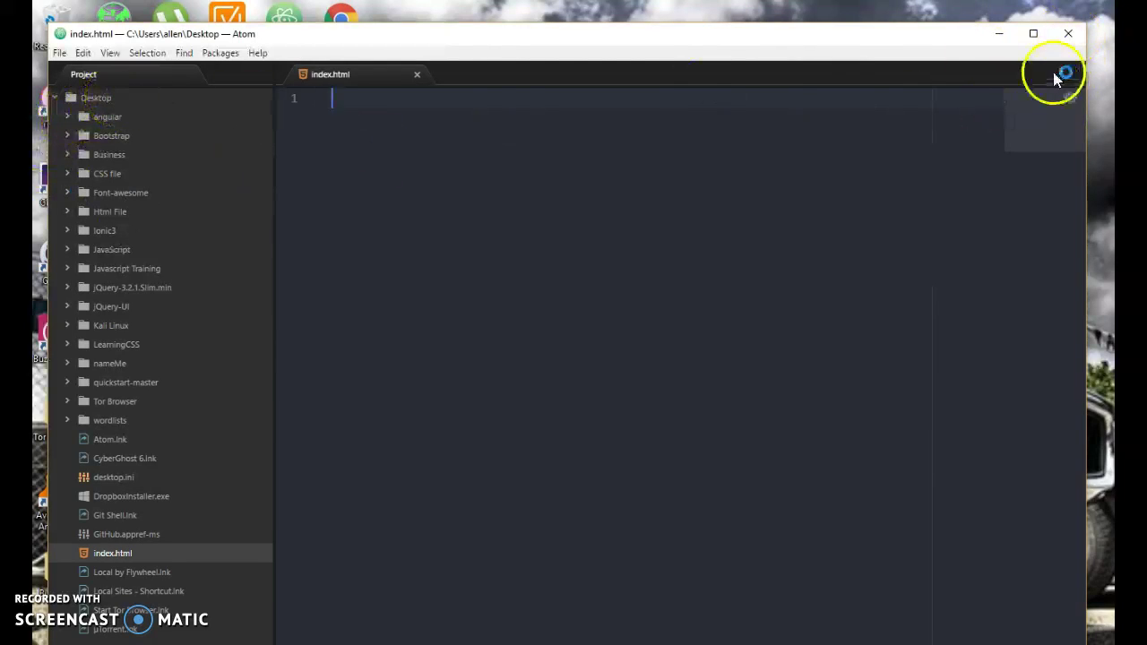
{"action": "left_click", "coordinate": [1066, 34]}
Create a new folder on the desktop named "learning webdevelopment".
{"action": "right_click", "coordinate": [432, 100]}
{"action": "mouse_move", "coordinate": [466, 267]}
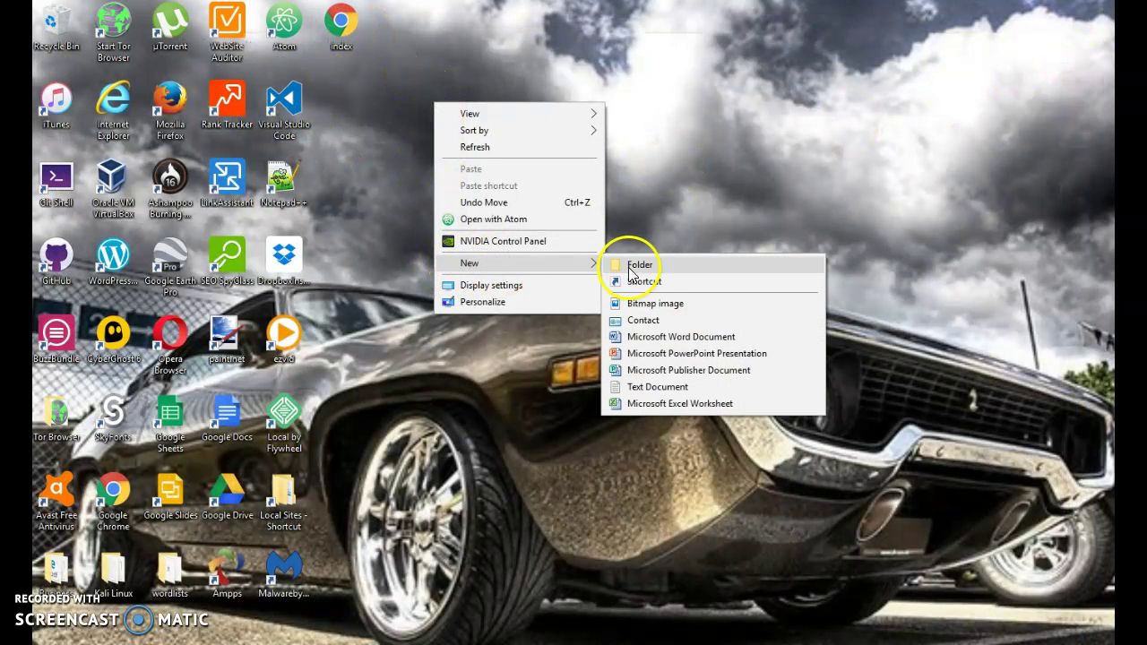
{"action": "left_click", "coordinate": [638, 264]}
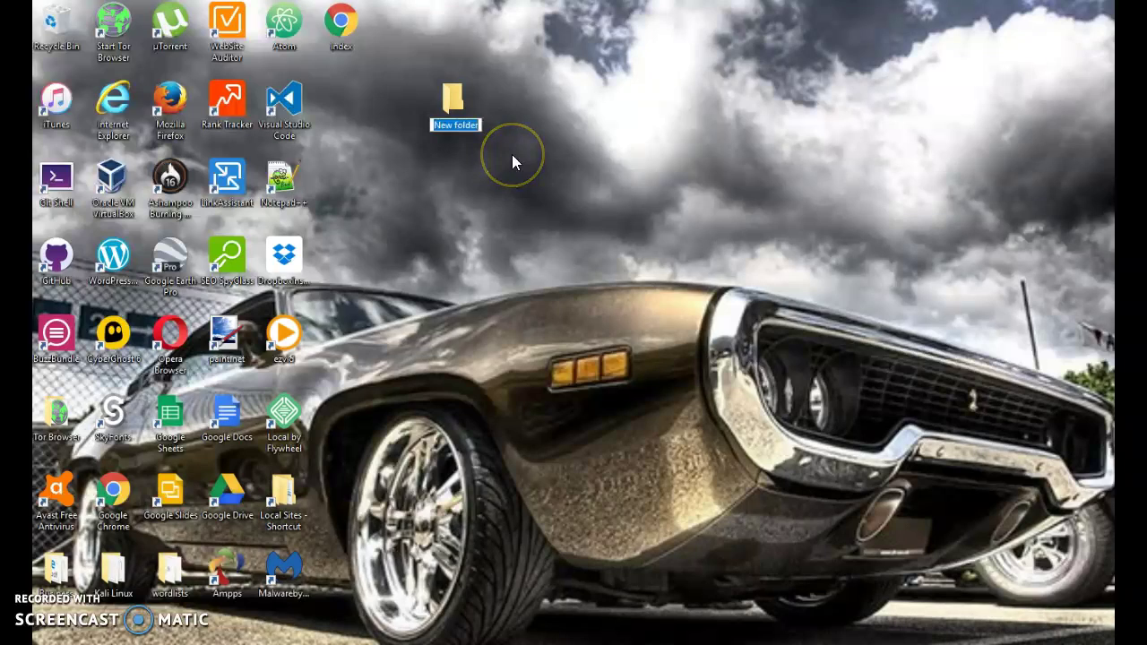
{"action": "key", "text": "BackSpace"}
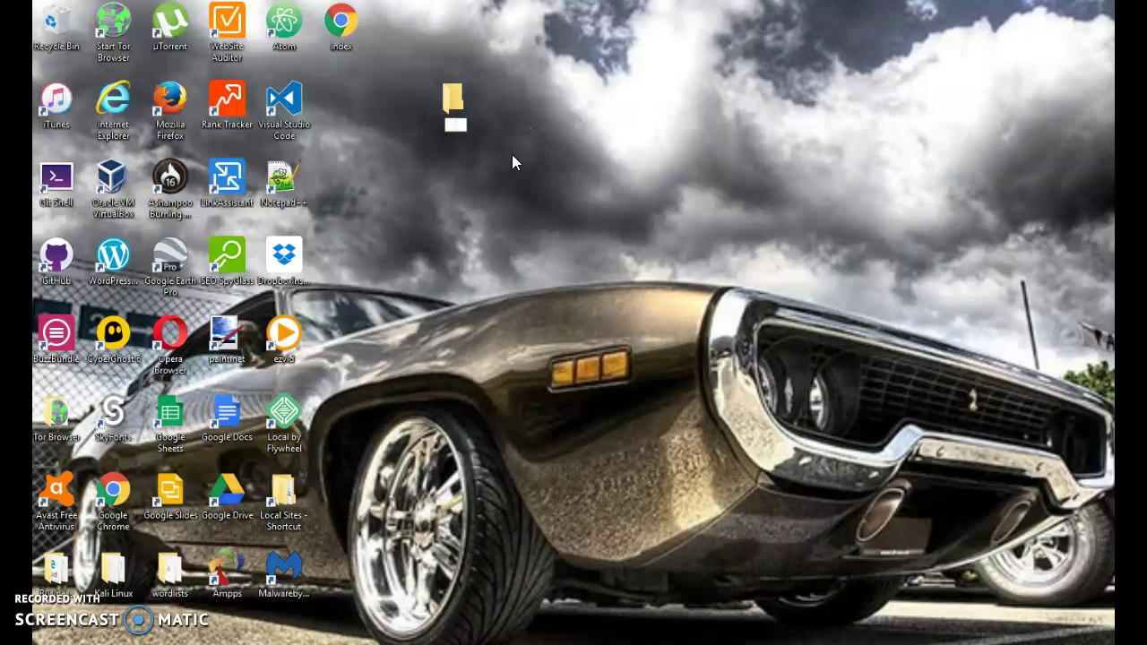
{"action": "type", "text": "learning wed"}
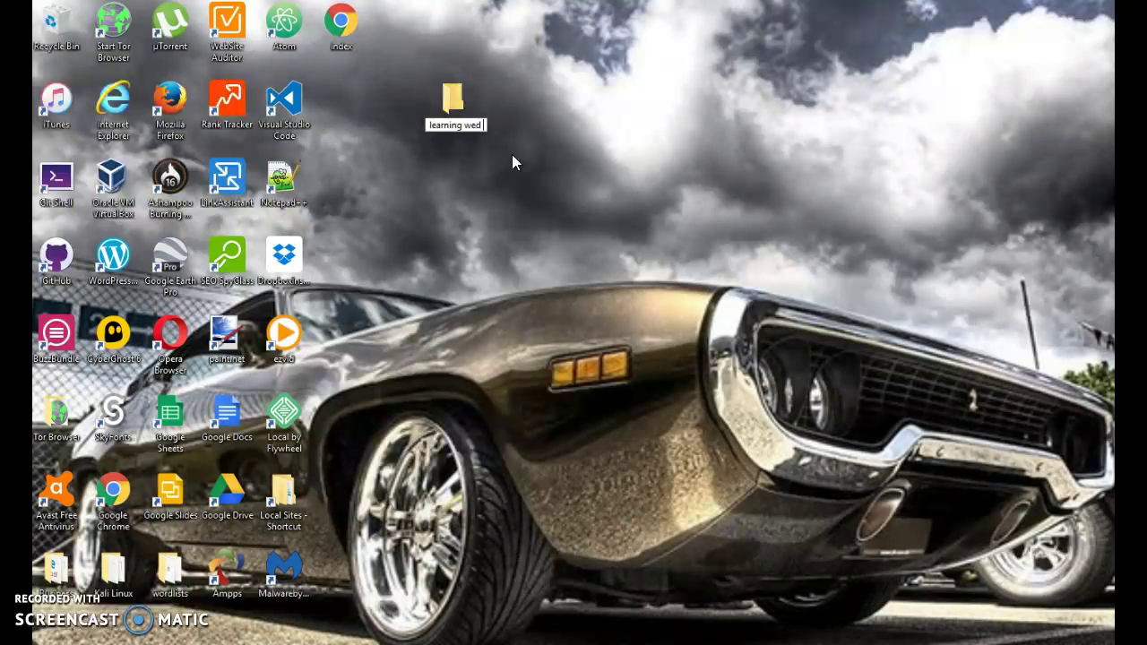
{"action": "key", "text": "BackSpace"}
{"action": "type", "text": "bdev"}
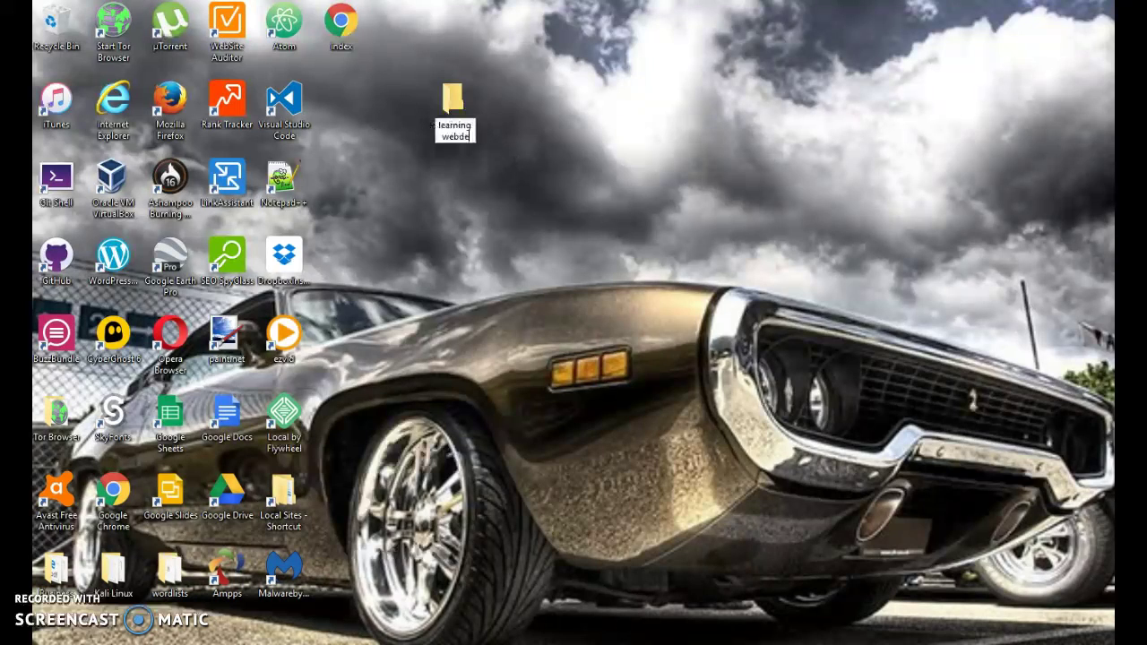
{"action": "type", "text": "elopment"}
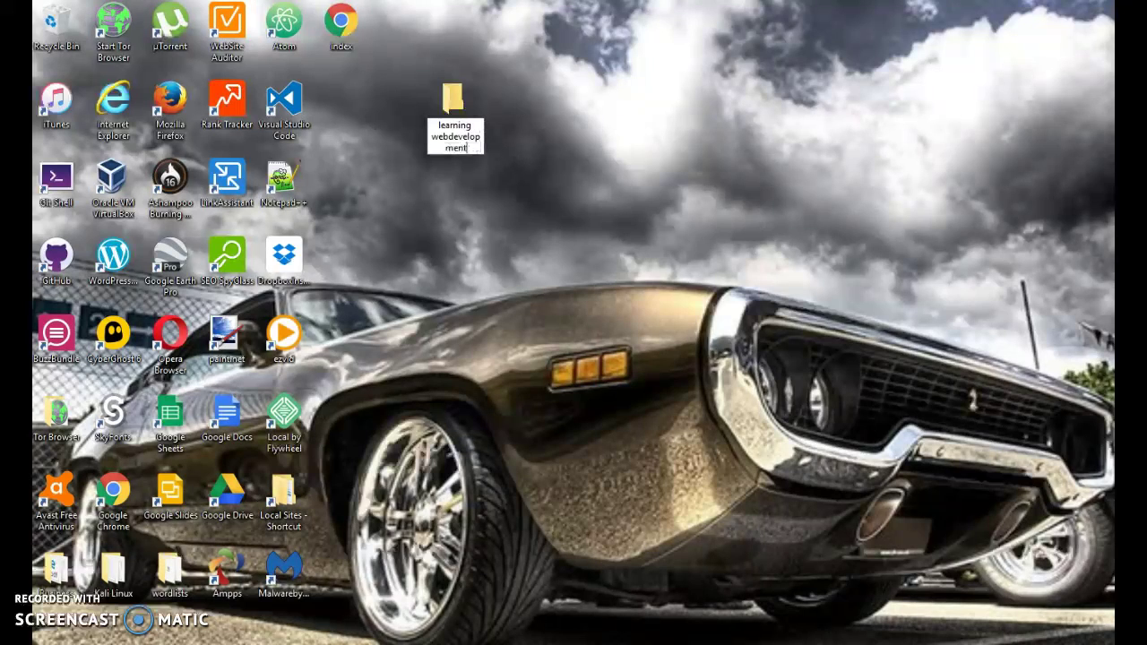
{"action": "key", "text": "Return"}
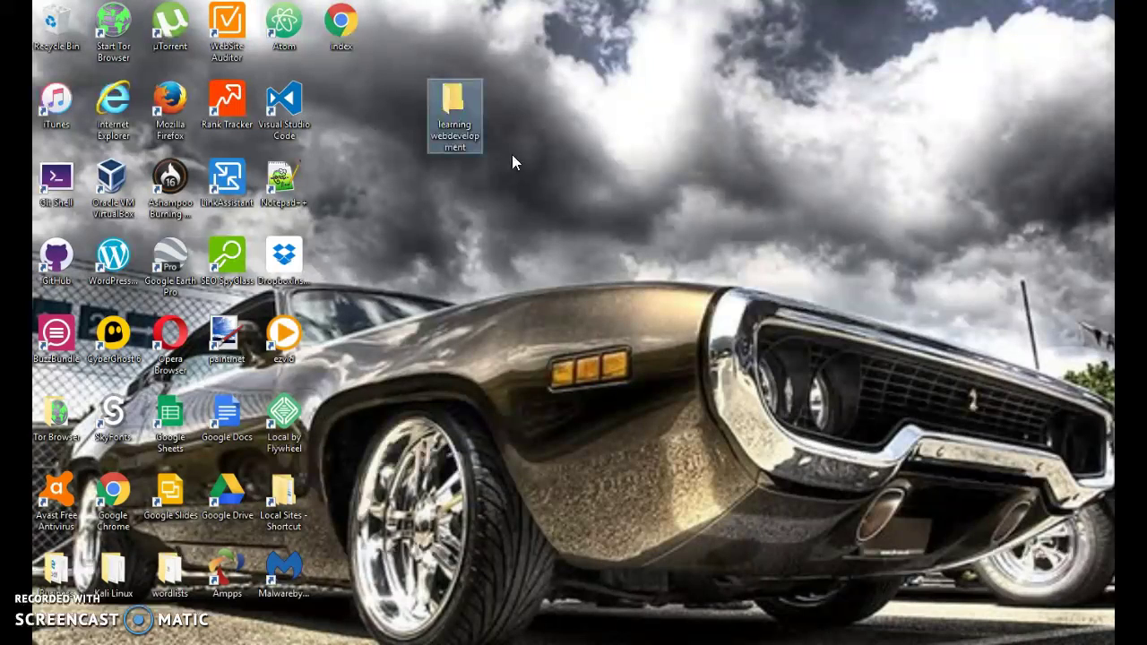
Move index.html into the "learning webdevelopment" folder and open that folder as a project in Atom.
{"action": "left_click", "coordinate": [492, 153]}
{"action": "left_click_drag", "start_coordinate": [339, 33], "coordinate": [451, 110]}
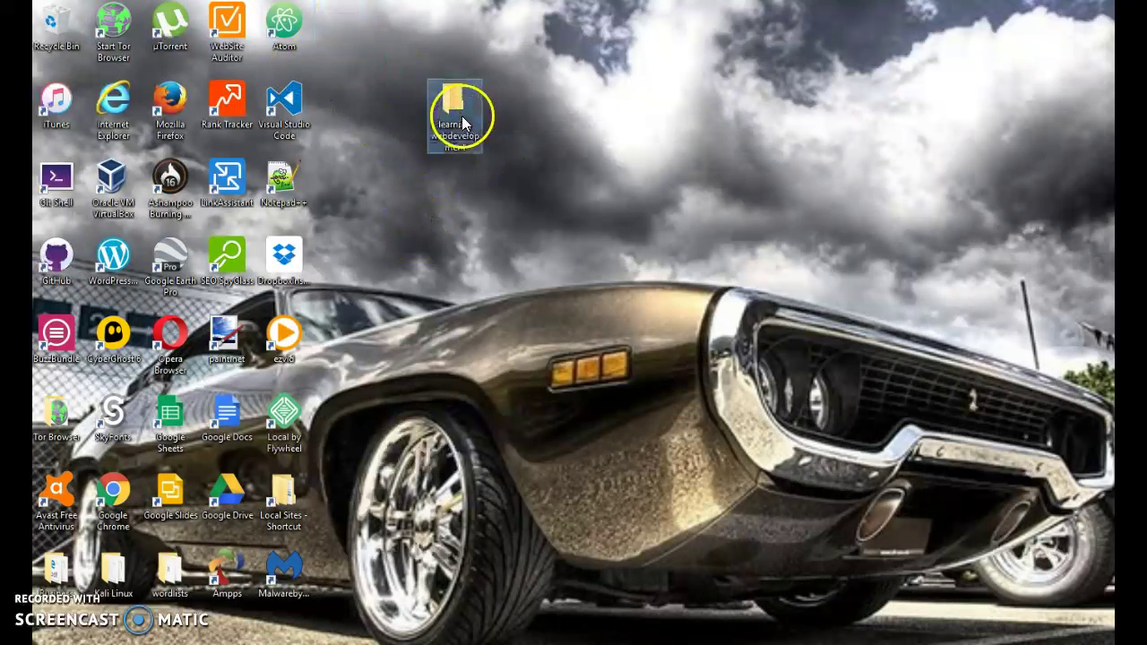
{"action": "right_click", "coordinate": [462, 123]}
{"action": "left_click", "coordinate": [501, 157]}
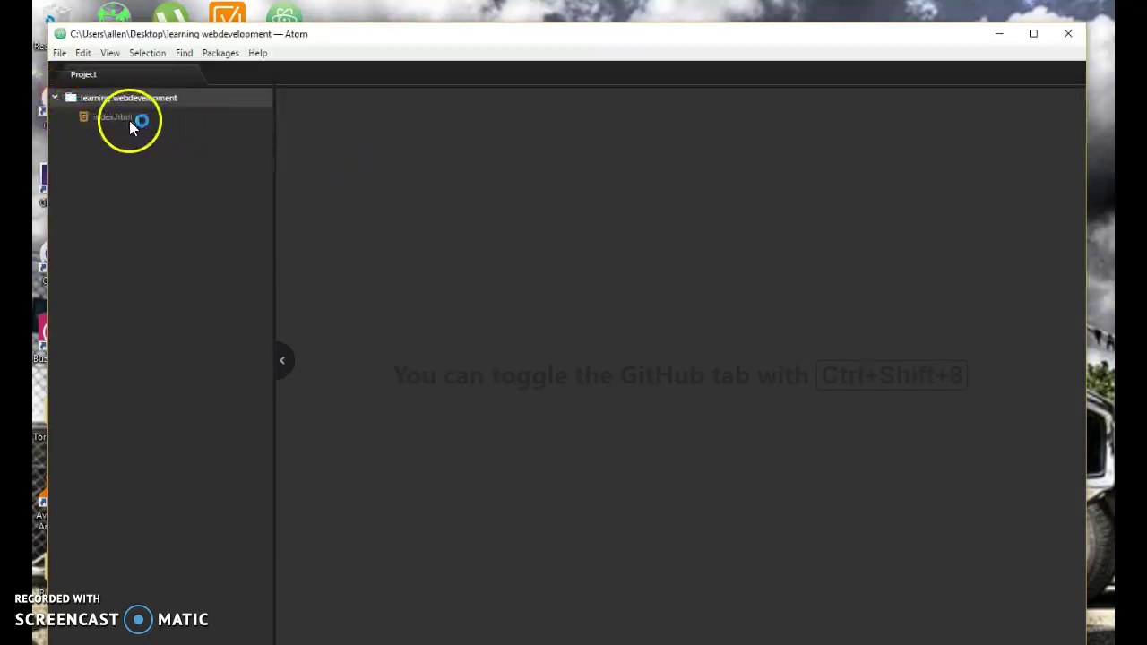
Collapse and re-expand the "learning webdevelopment" project folder, and open its index.html file in the editor.
{"action": "left_click", "coordinate": [55, 97]}
{"action": "left_click", "coordinate": [59, 99]}
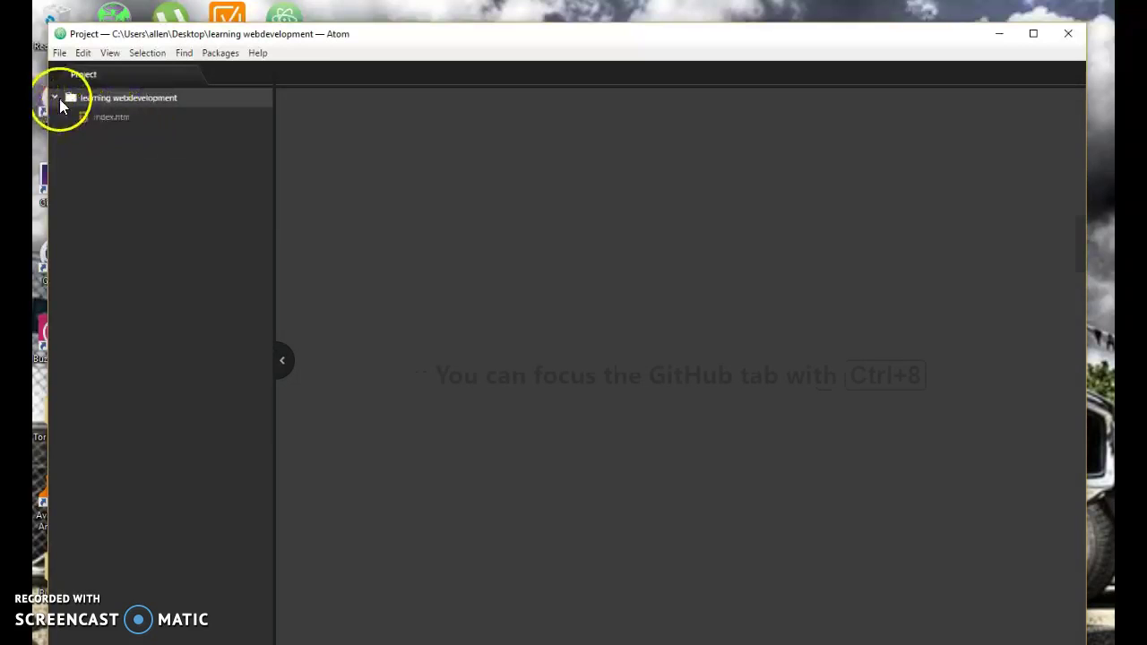
{"action": "left_click", "coordinate": [117, 117]}
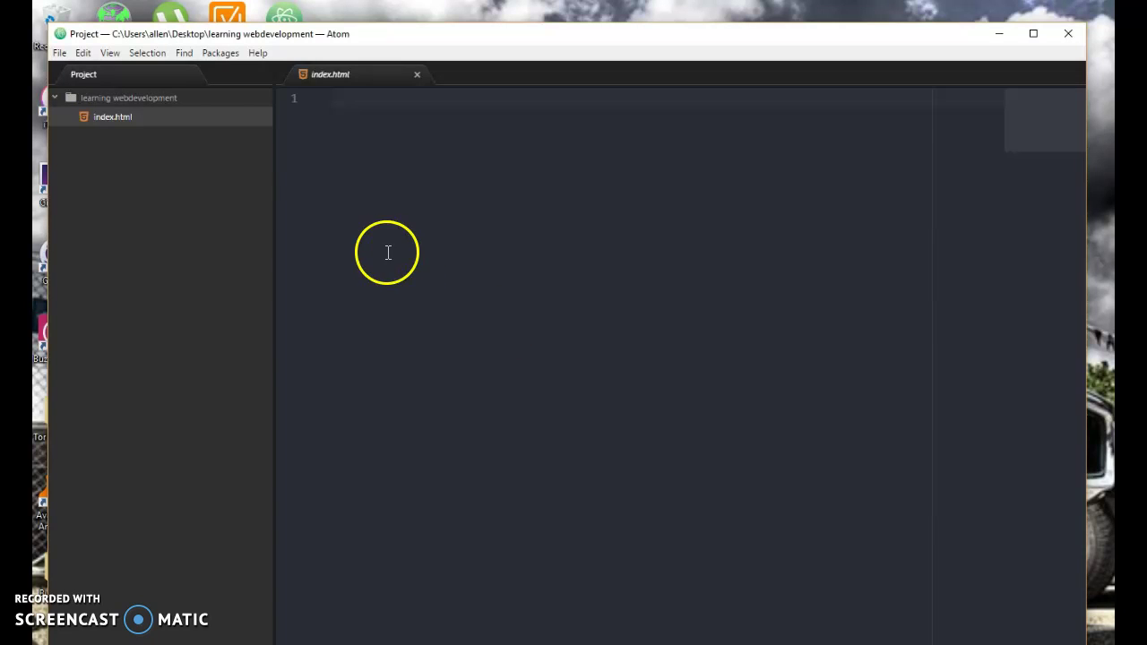
Open Atom's settings and show the installed packages.
{"action": "left_click", "coordinate": [221, 53]}
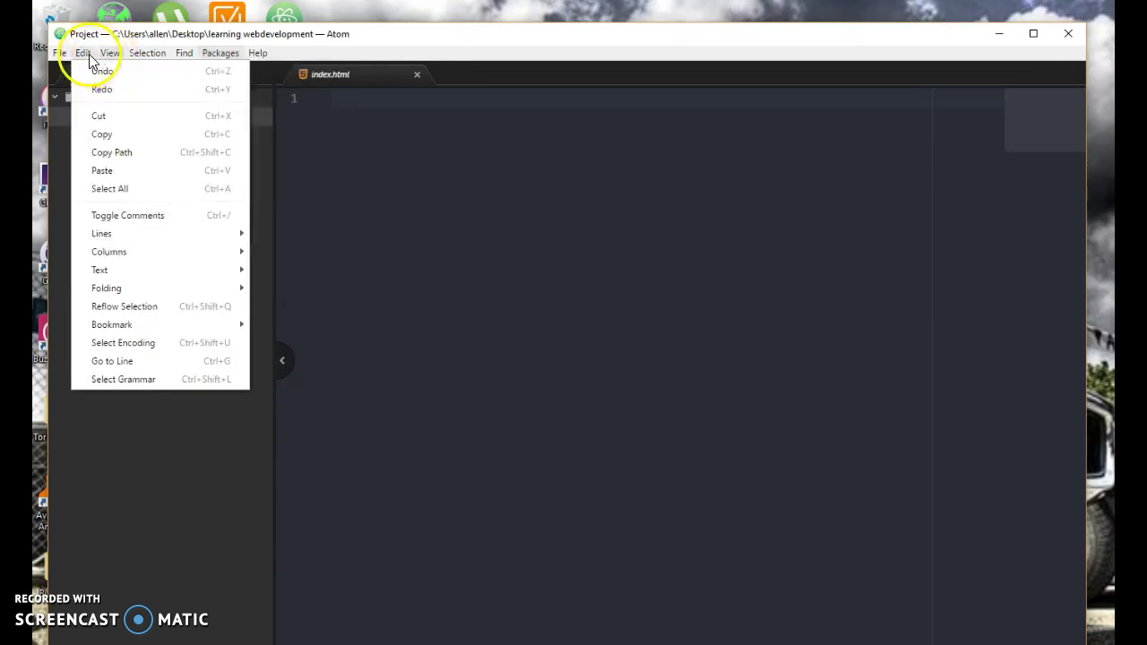
{"action": "mouse_move", "coordinate": [70, 57]}
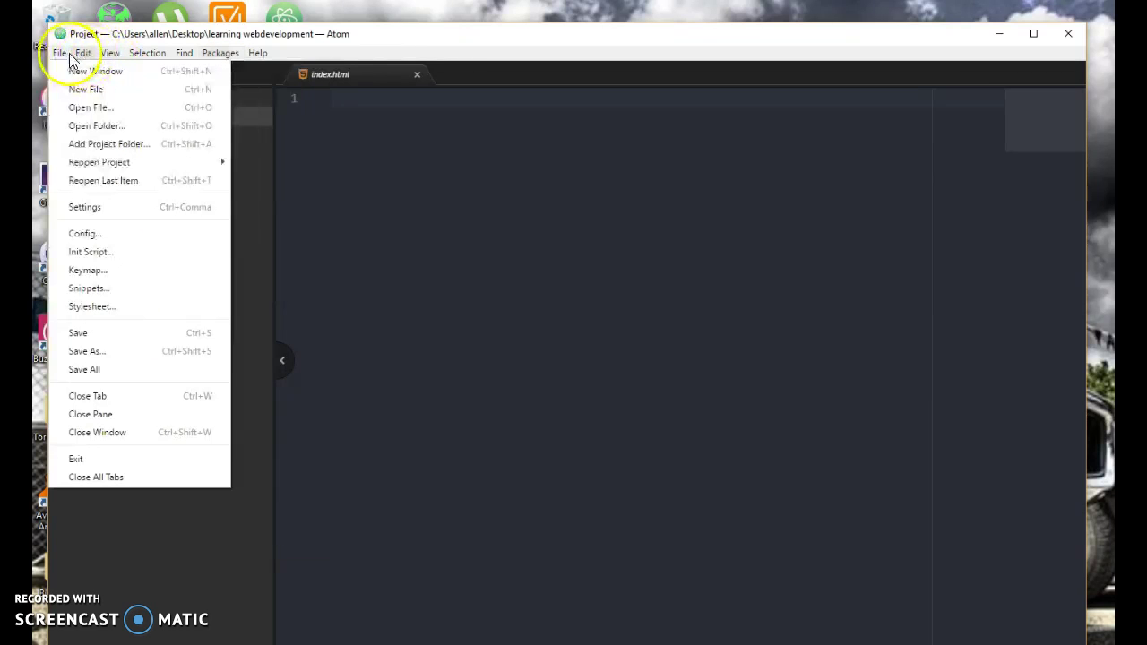
{"action": "left_click", "coordinate": [76, 207]}
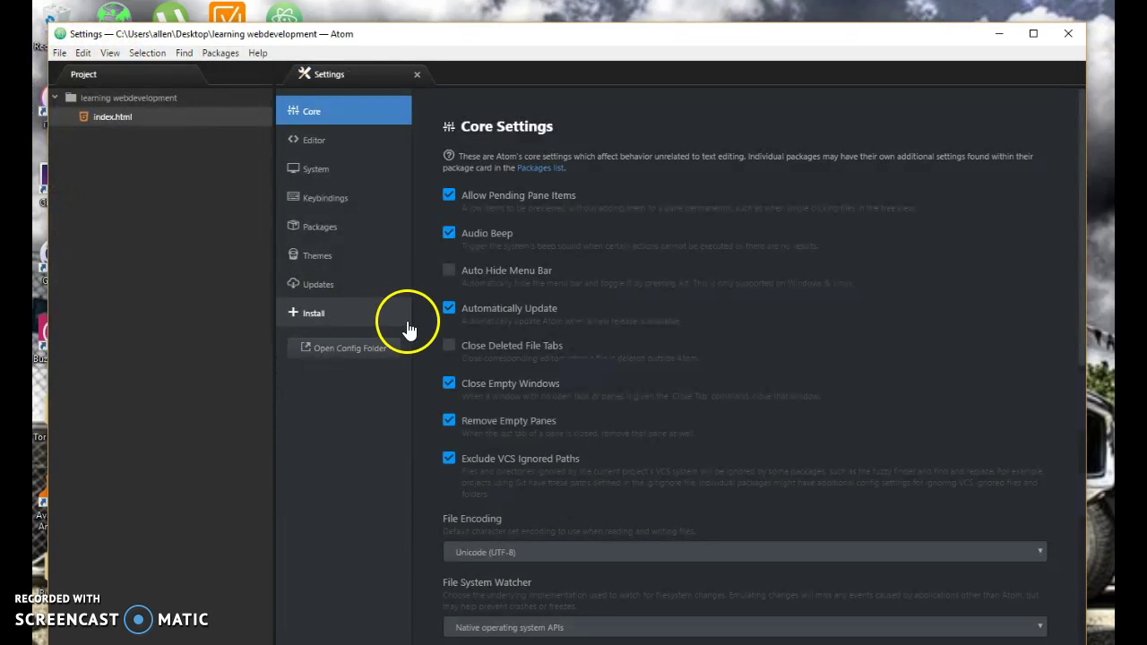
{"action": "left_click", "coordinate": [334, 225]}
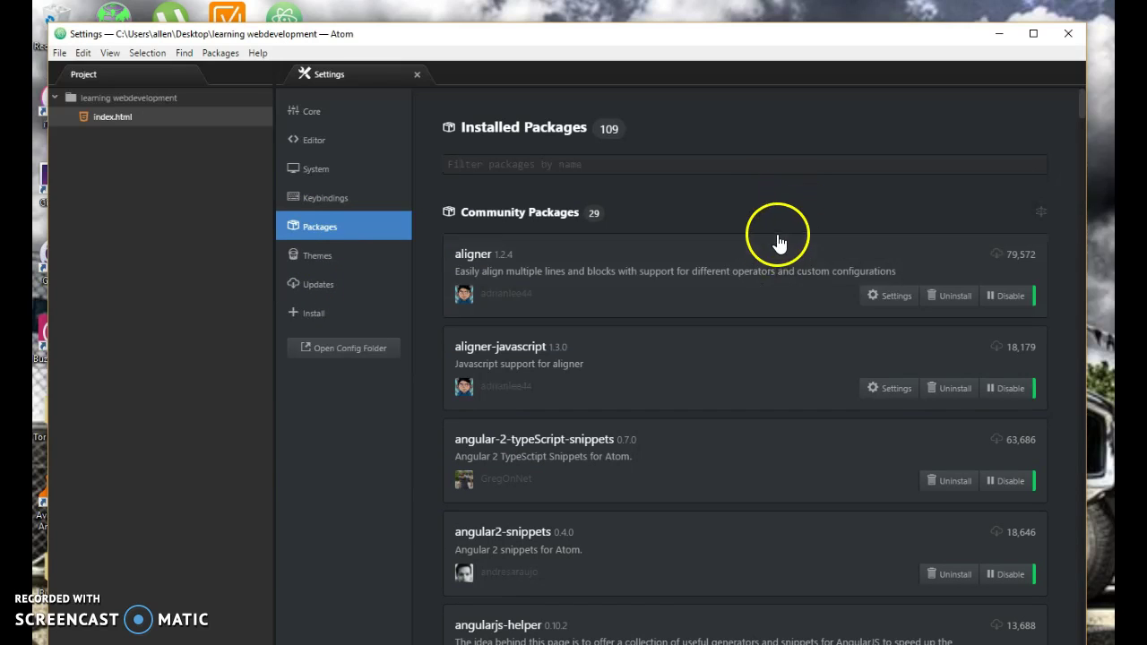
Look through the installed community packages, from aligner to jquery-snippets.
{"action": "scroll", "coordinate": [753, 235], "scroll_direction": "down", "scroll_amount": 3}
{"action": "scroll", "coordinate": [753, 235], "scroll_direction": "down", "scroll_amount": 7}
{"action": "scroll", "coordinate": [753, 234], "scroll_direction": "down", "scroll_amount": 10}
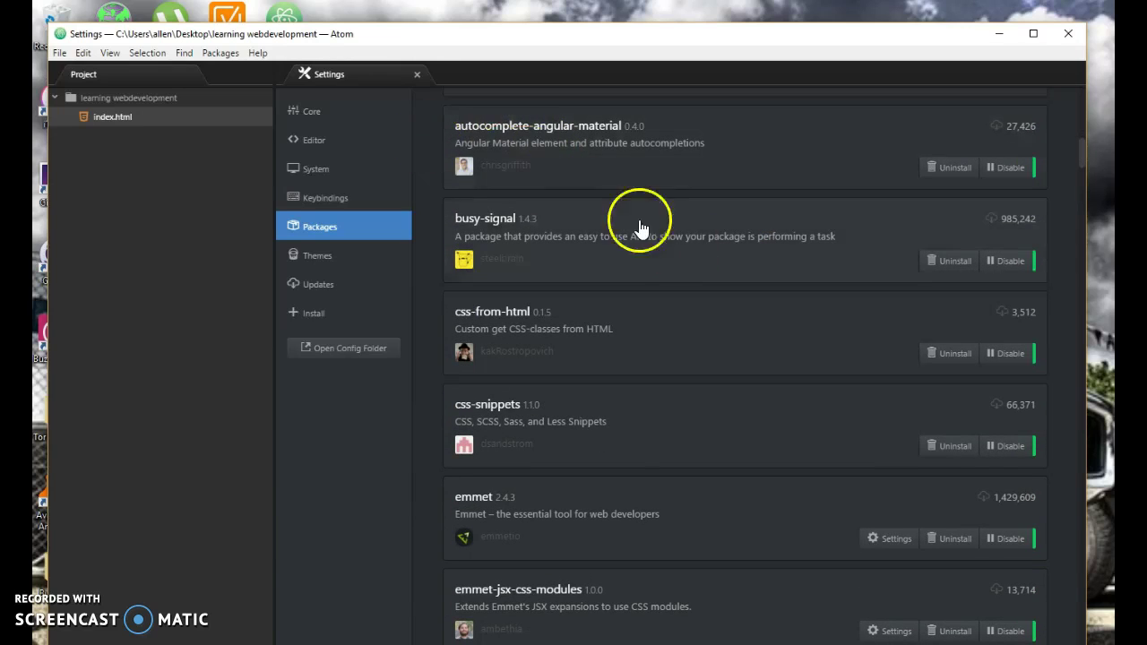
{"action": "scroll", "coordinate": [688, 259], "scroll_direction": "down", "scroll_amount": 3}
{"action": "scroll", "coordinate": [688, 259], "scroll_direction": "down", "scroll_amount": 8}
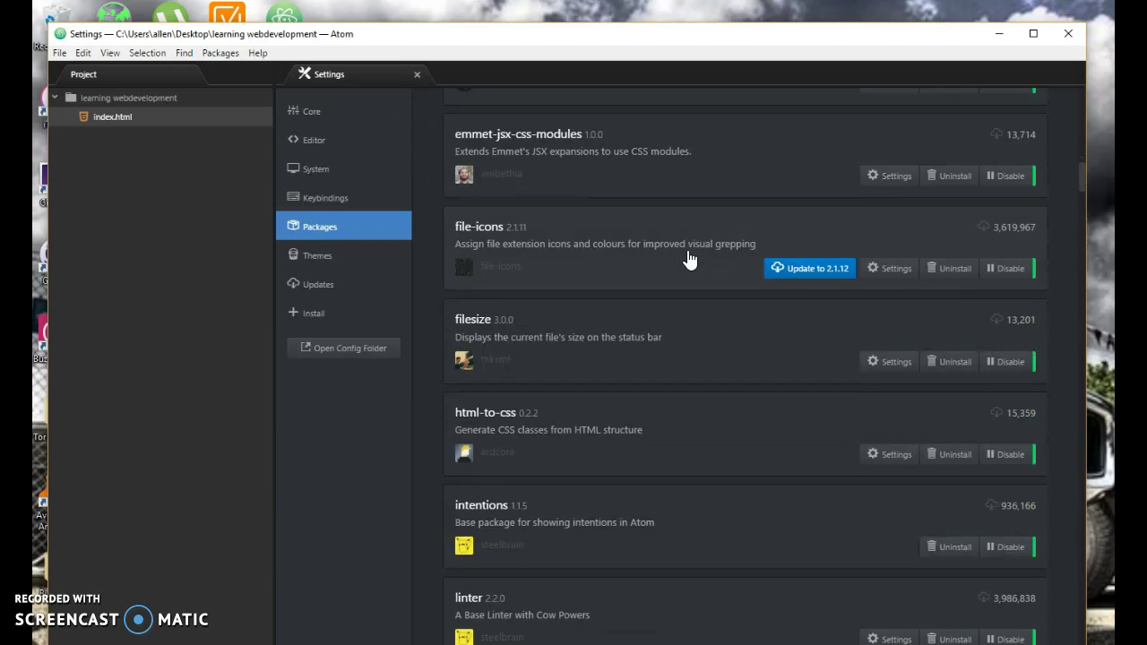
{"action": "scroll", "coordinate": [688, 259], "scroll_direction": "down", "scroll_amount": 10}
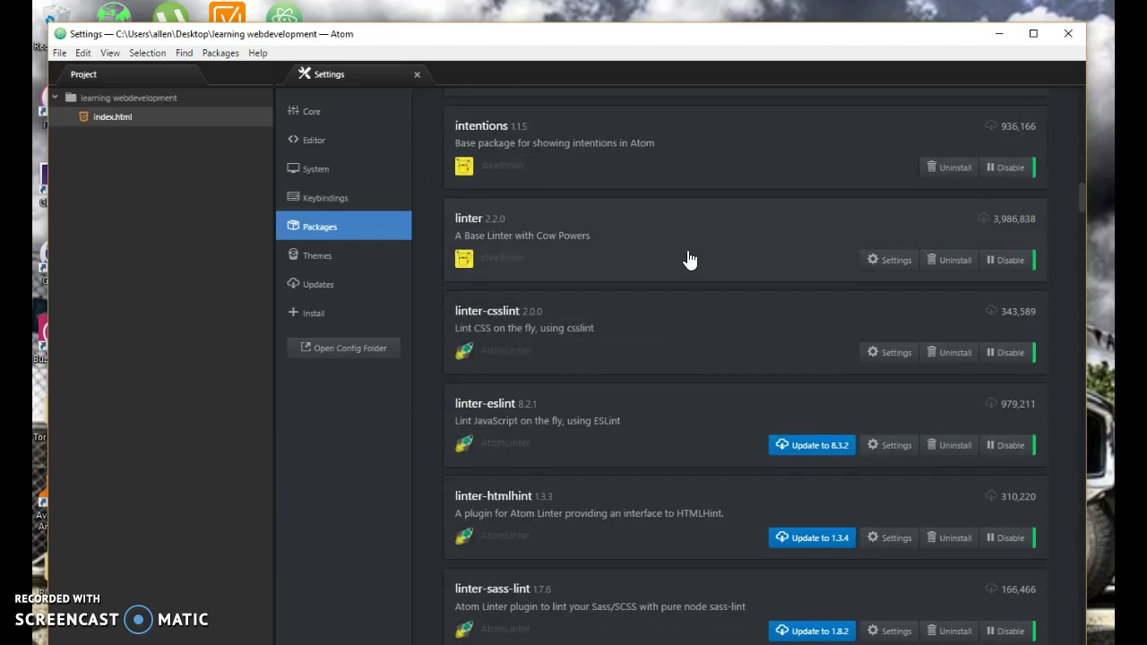
{"action": "scroll", "coordinate": [688, 259], "scroll_direction": "down", "scroll_amount": 13}
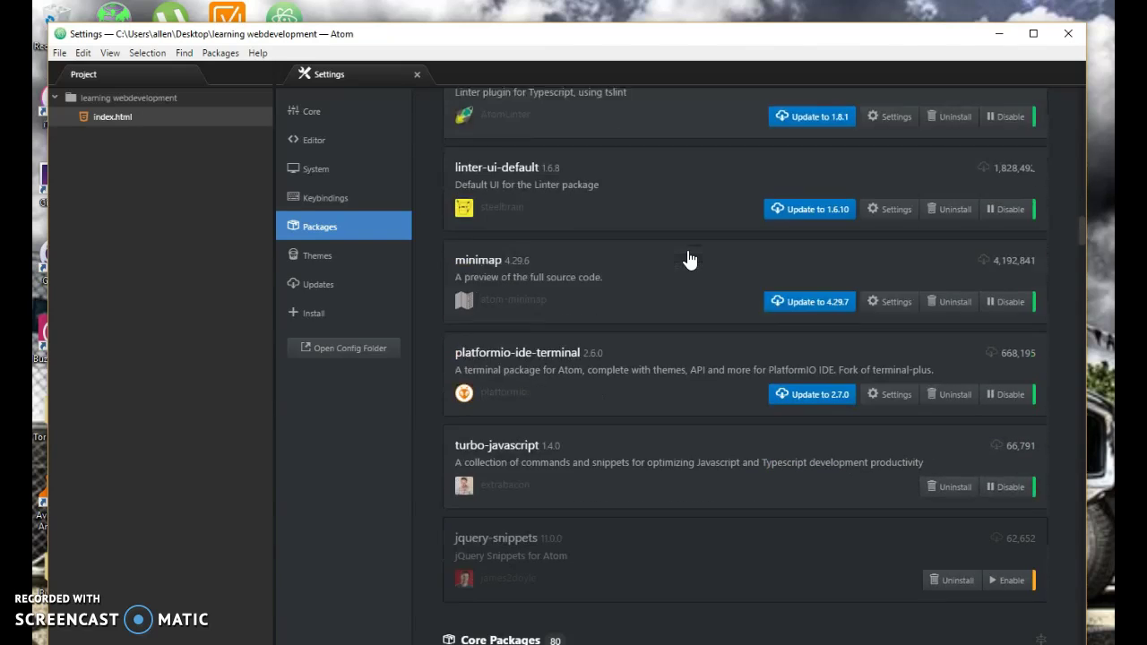
{"action": "scroll", "coordinate": [688, 259], "scroll_direction": "down", "scroll_amount": 3}
Browse the core packages, including the autocomplete, language support and editor utility packages.
{"action": "scroll", "coordinate": [688, 259], "scroll_direction": "down", "scroll_amount": 10}
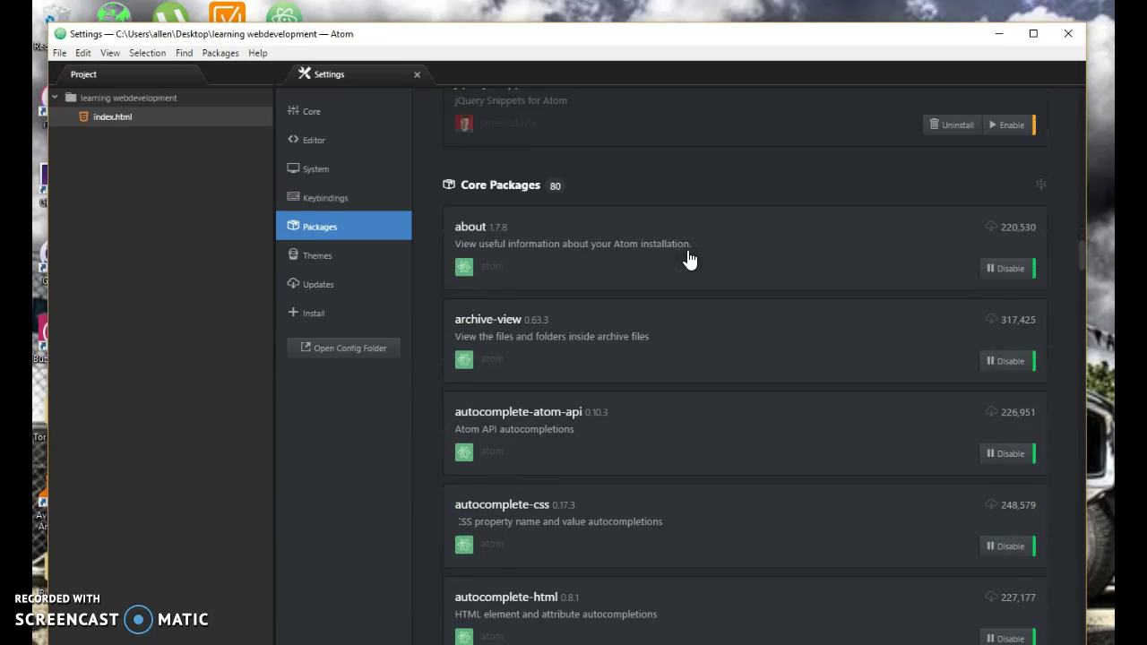
{"action": "scroll", "coordinate": [688, 259], "scroll_direction": "down", "scroll_amount": 3}
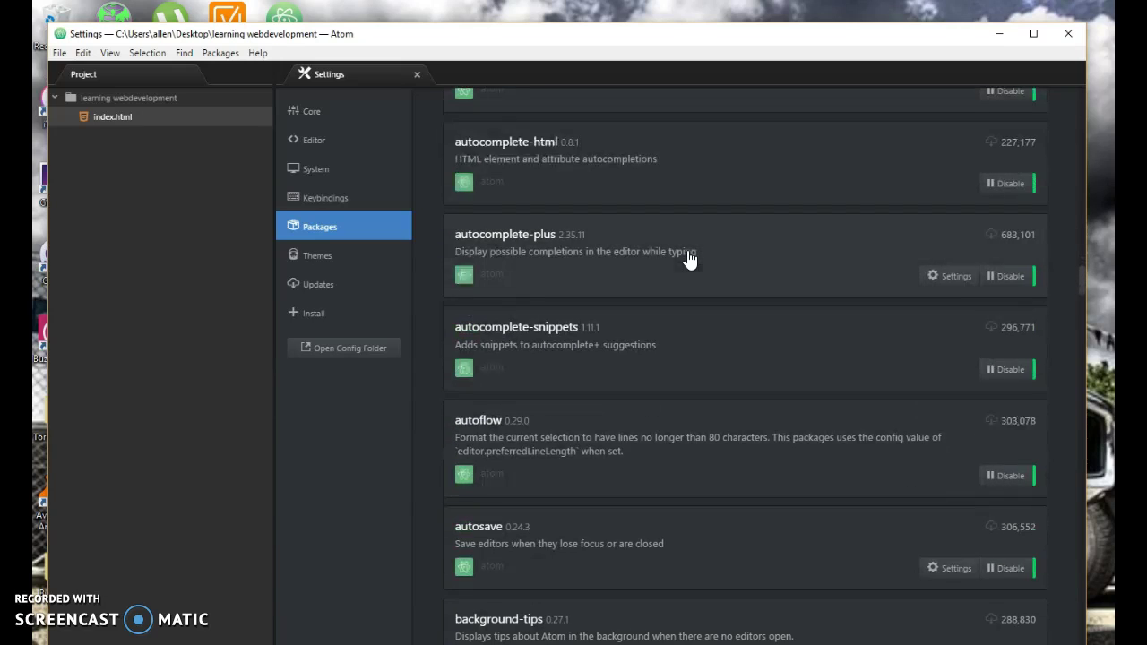
{"action": "scroll", "coordinate": [688, 259], "scroll_direction": "down", "scroll_amount": 6}
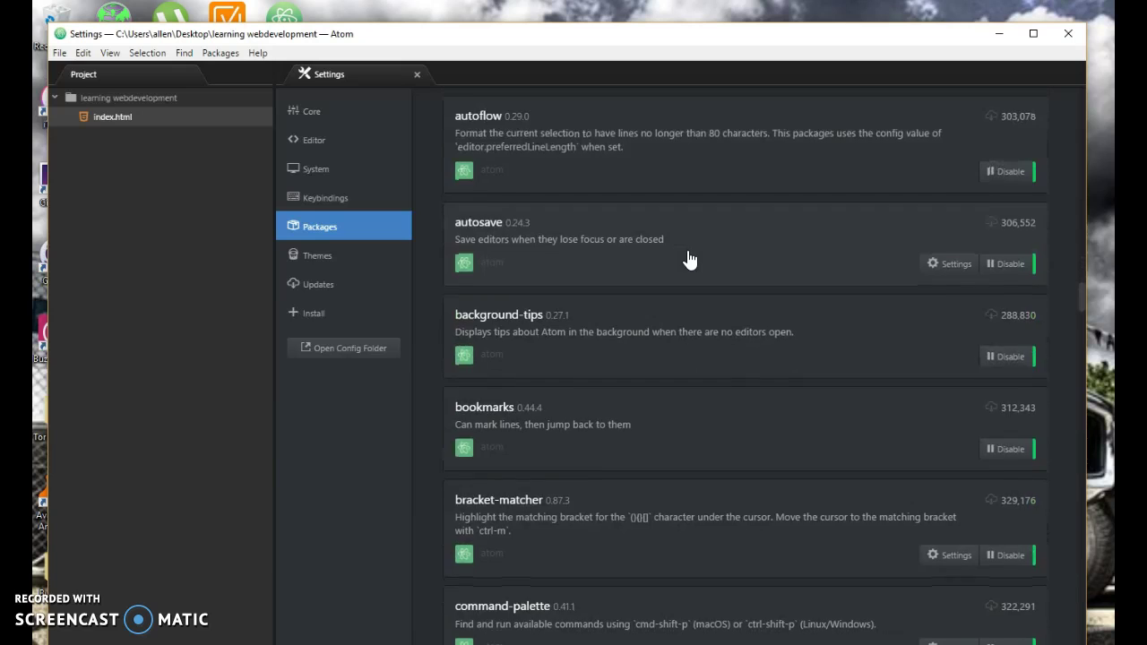
{"action": "scroll", "coordinate": [688, 259], "scroll_direction": "down", "scroll_amount": 4}
{"action": "scroll", "coordinate": [689, 259], "scroll_direction": "down", "scroll_amount": 12}
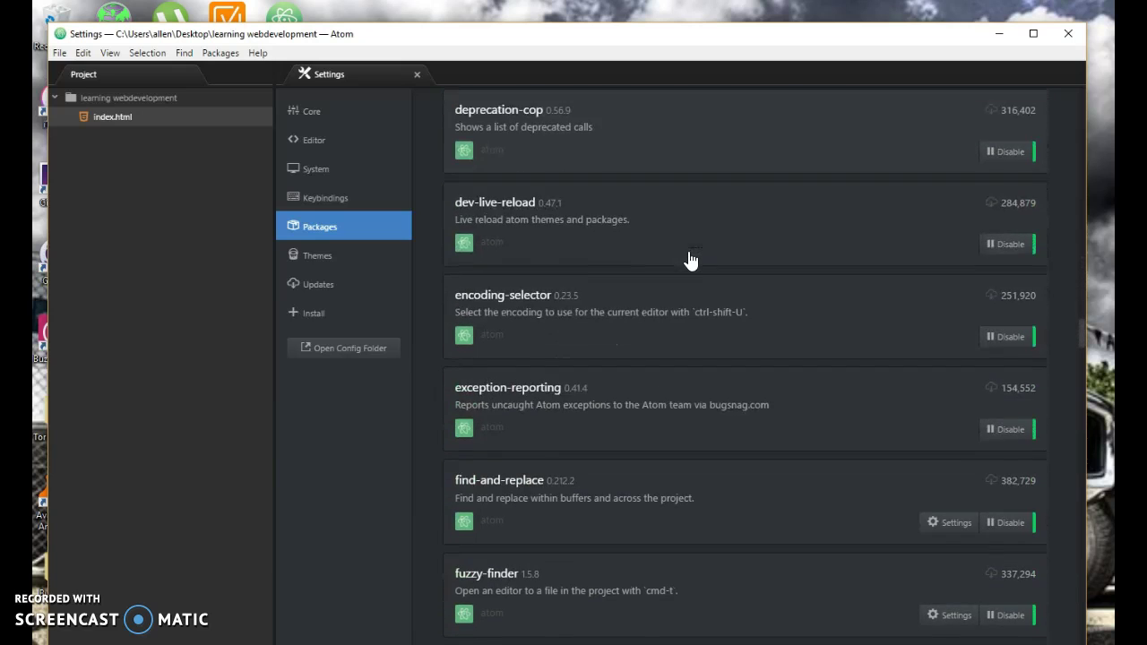
{"action": "scroll", "coordinate": [688, 259], "scroll_direction": "down", "scroll_amount": 9}
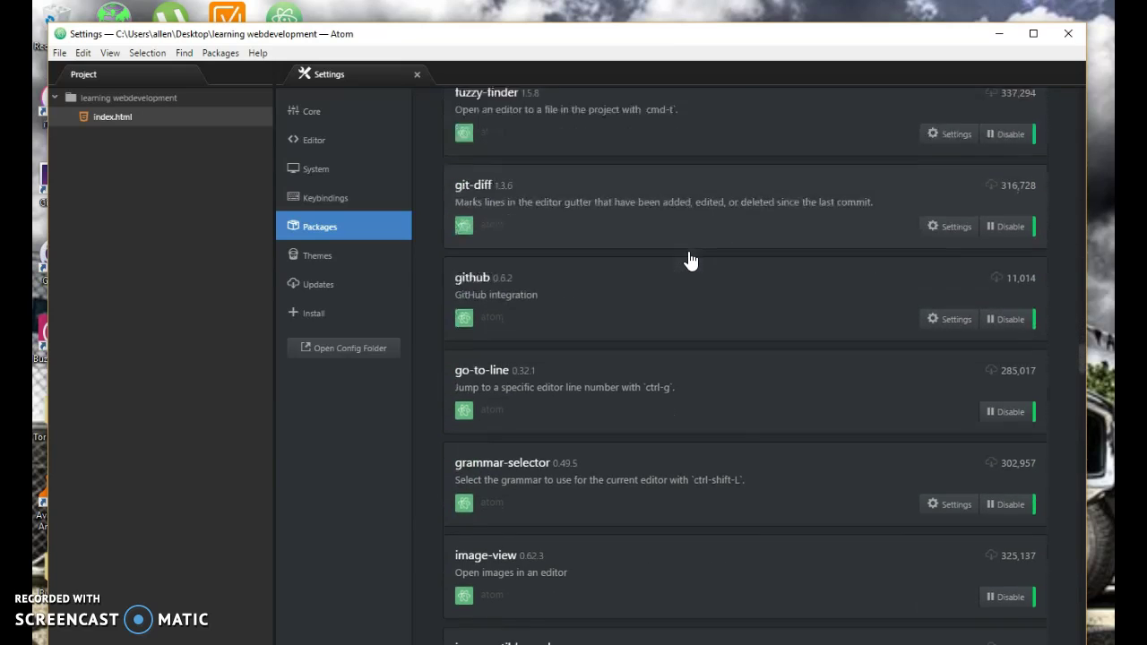
{"action": "scroll", "coordinate": [690, 260], "scroll_direction": "down", "scroll_amount": 12}
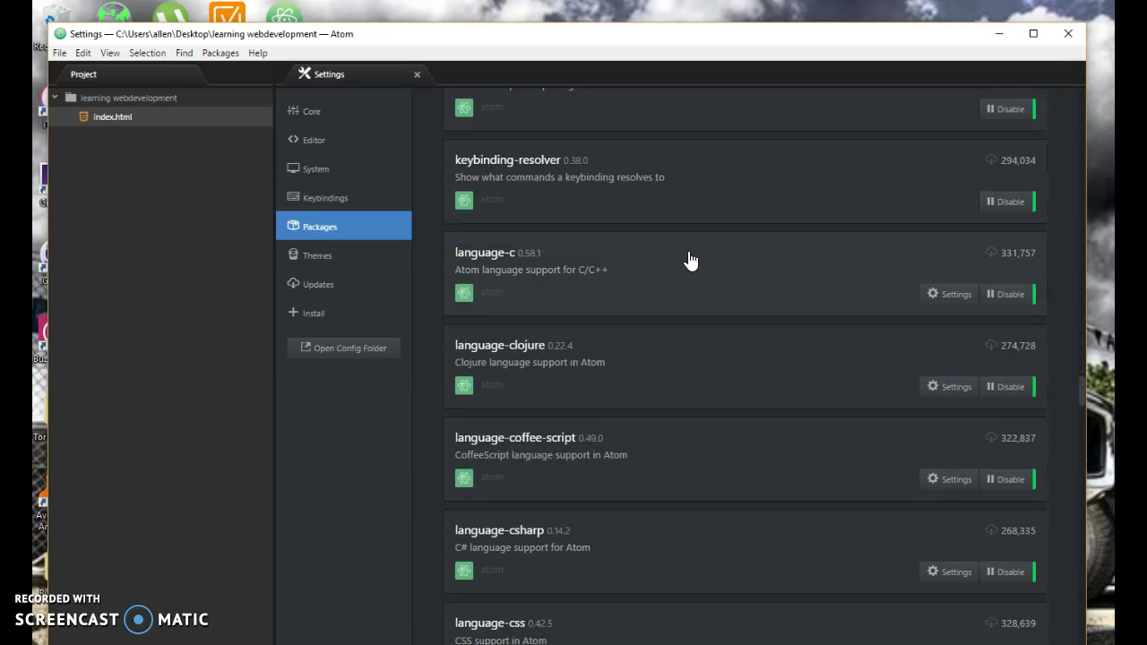
{"action": "scroll", "coordinate": [690, 260], "scroll_direction": "down", "scroll_amount": 12}
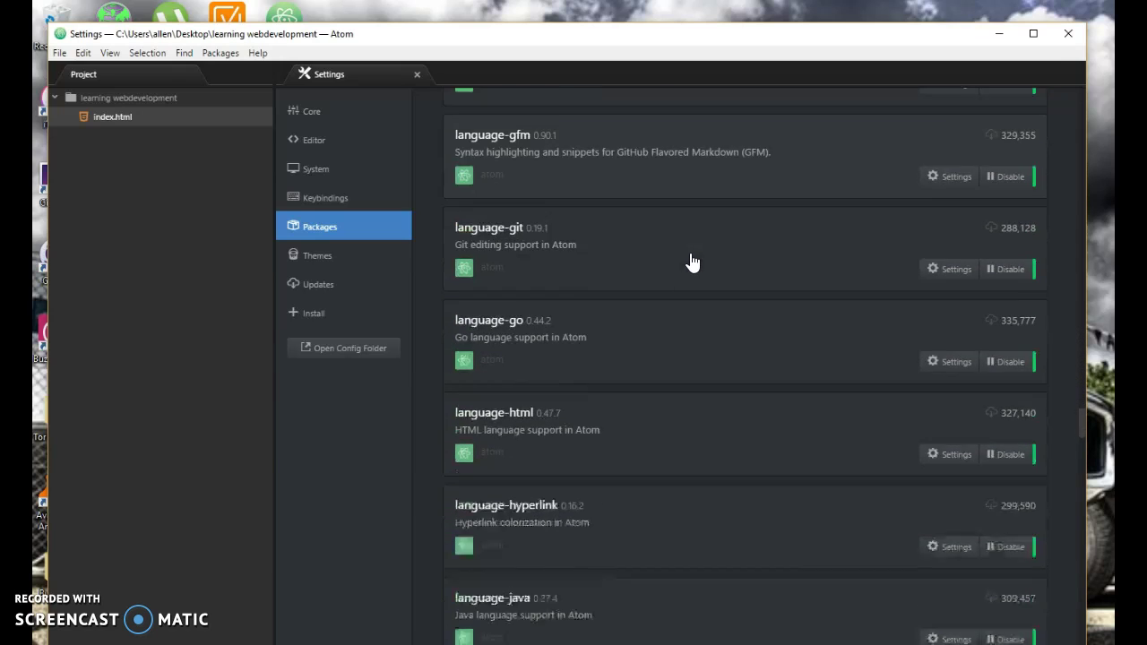
{"action": "scroll", "coordinate": [692, 260], "scroll_direction": "down", "scroll_amount": 15}
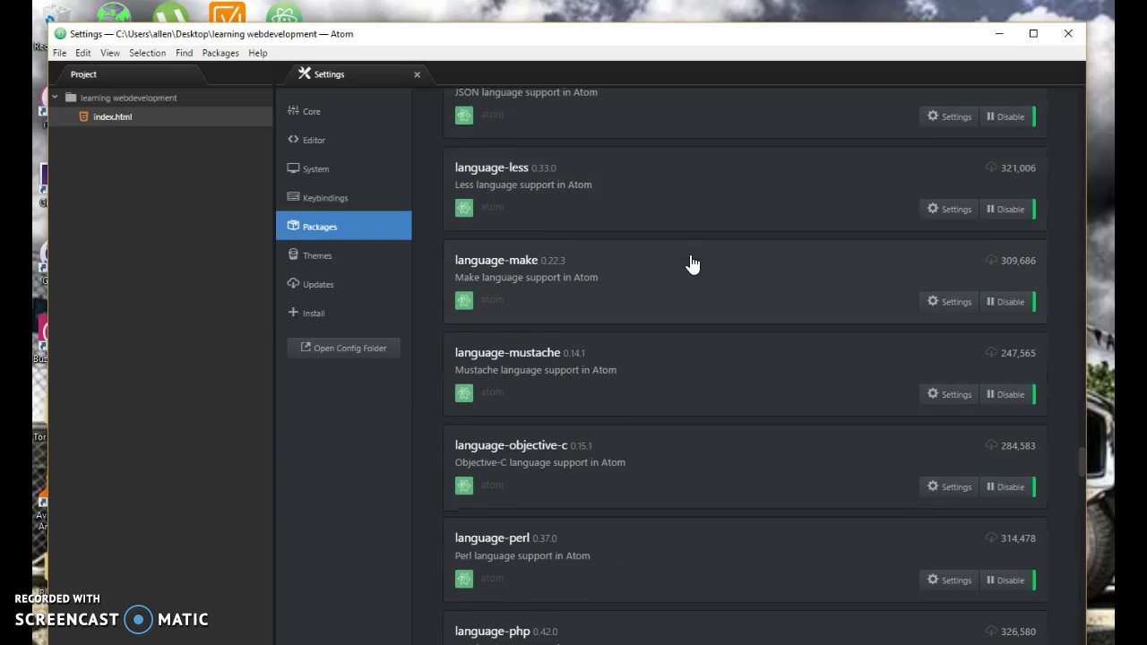
{"action": "scroll", "coordinate": [692, 263], "scroll_direction": "down", "scroll_amount": 9}
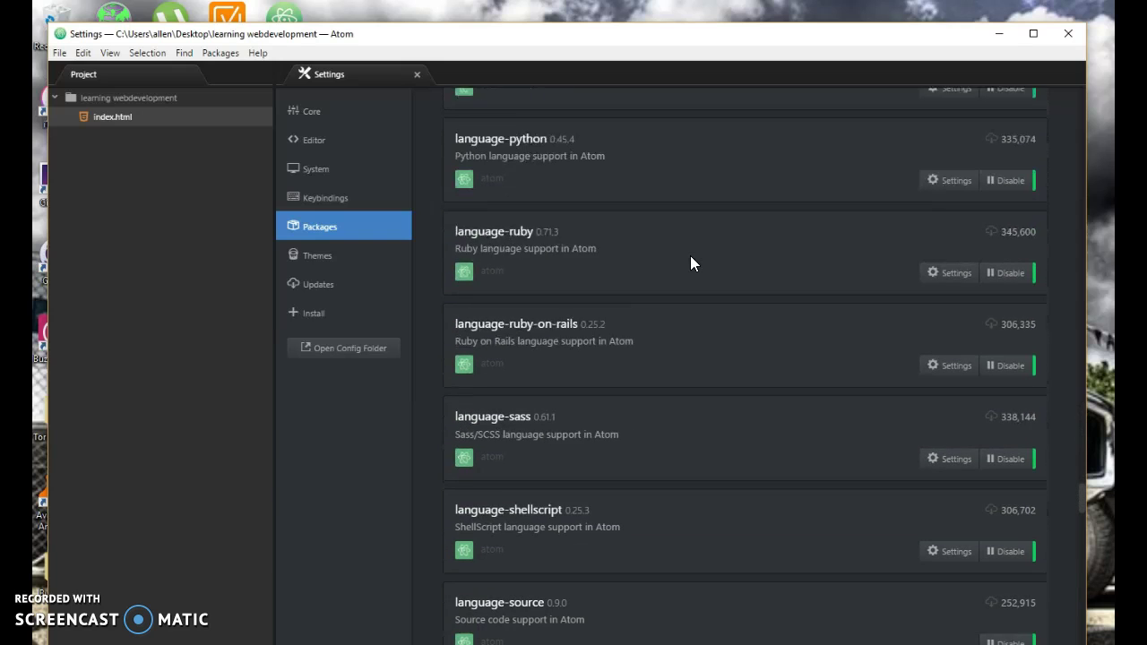
{"action": "scroll", "coordinate": [692, 264], "scroll_direction": "down", "scroll_amount": 13}
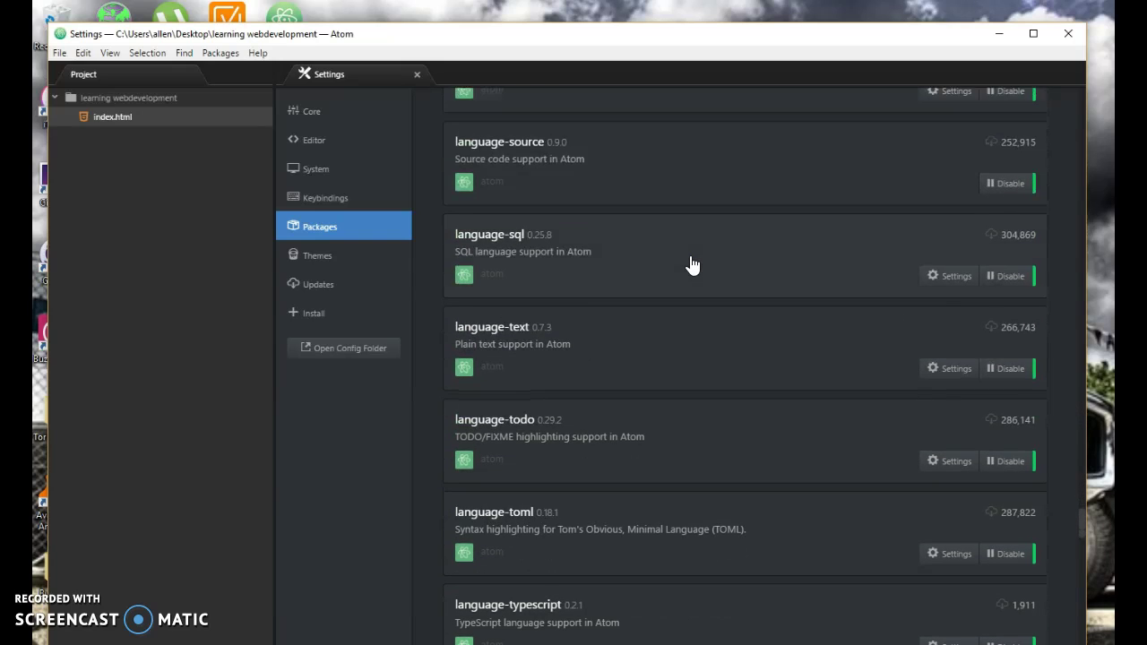
{"action": "scroll", "coordinate": [692, 264], "scroll_direction": "down", "scroll_amount": 1}
{"action": "scroll", "coordinate": [692, 264], "scroll_direction": "down", "scroll_amount": 7}
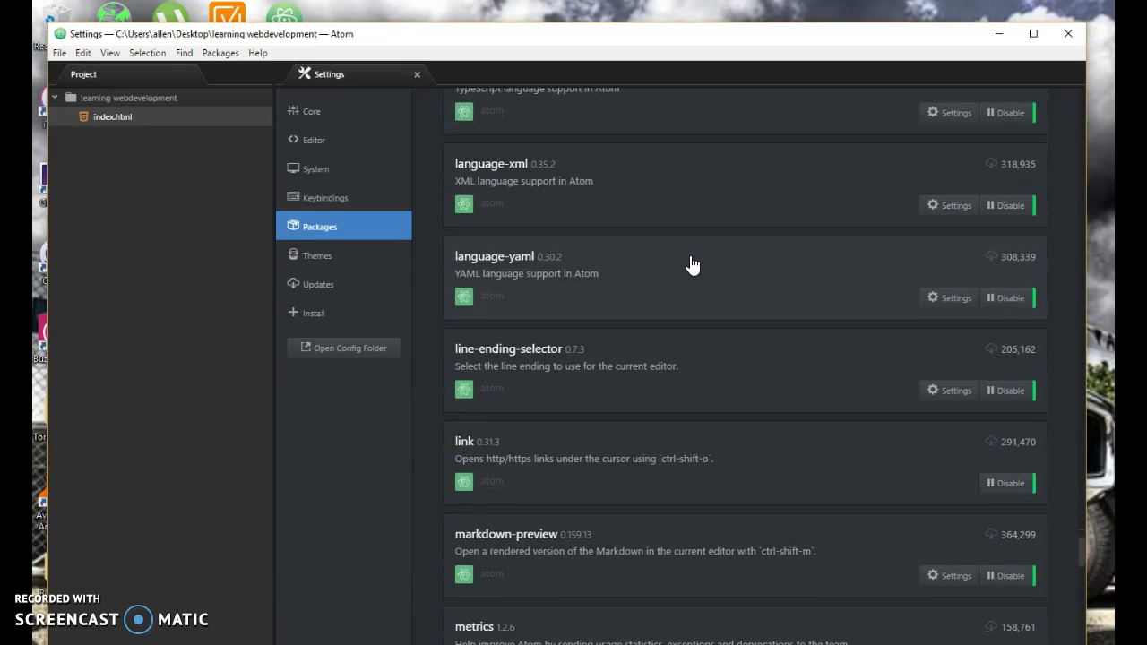
{"action": "scroll", "coordinate": [692, 266], "scroll_direction": "down", "scroll_amount": 6}
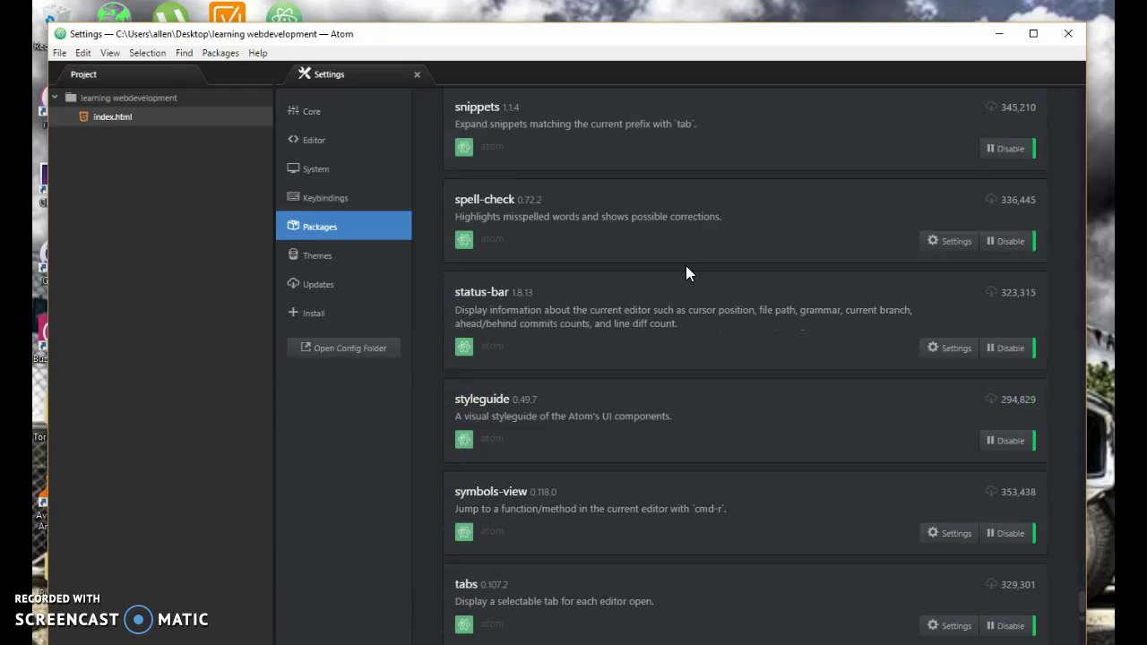
{"action": "scroll", "coordinate": [690, 269], "scroll_direction": "down", "scroll_amount": 6}
{"action": "left_click", "coordinate": [678, 289]}
{"action": "scroll", "coordinate": [676, 289], "scroll_direction": "up", "scroll_amount": 1}
{"action": "scroll", "coordinate": [676, 290], "scroll_direction": "up", "scroll_amount": 10}
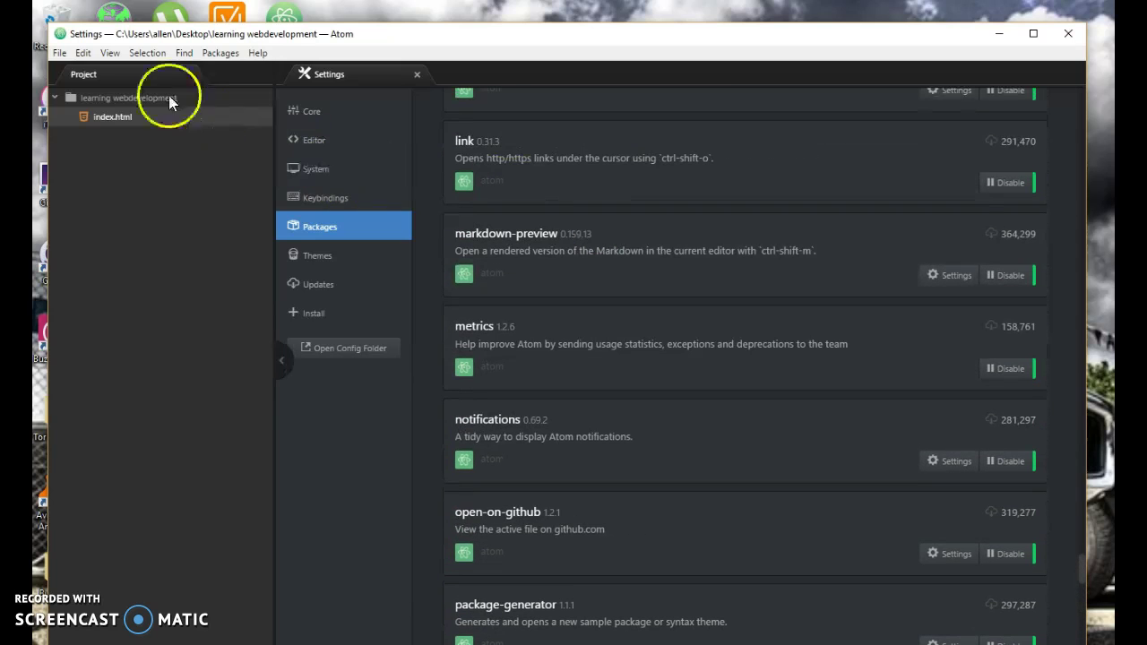
Close the settings and open the project's index.html for editing at its first line.
{"action": "left_click", "coordinate": [417, 77]}
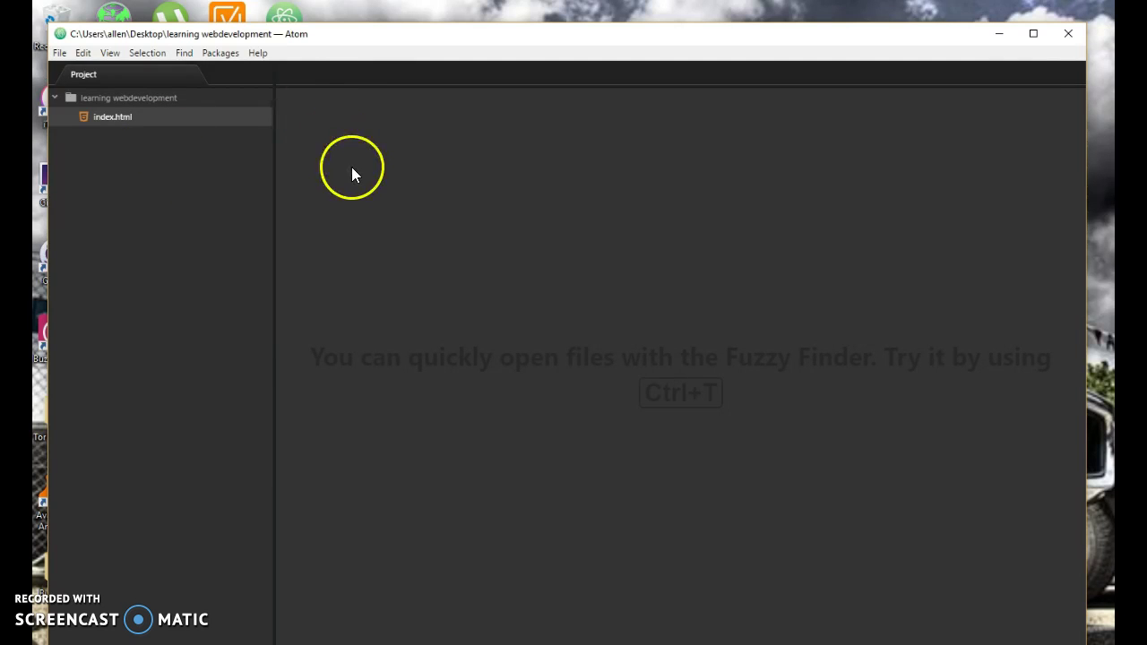
{"action": "left_click", "coordinate": [149, 119]}
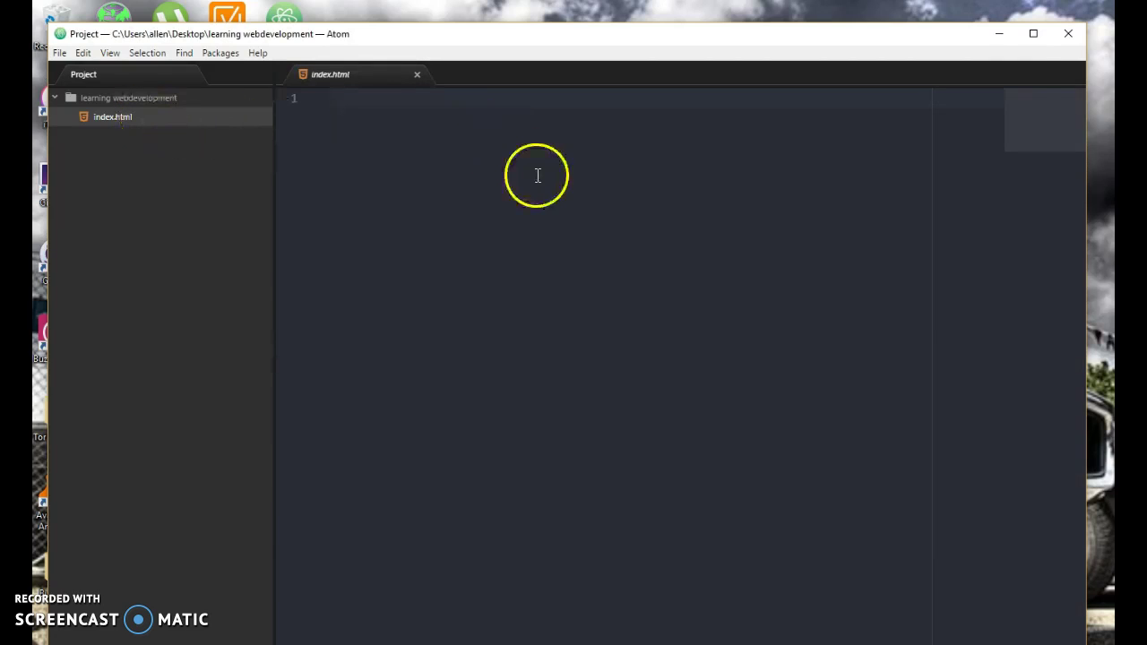
{"action": "left_click", "coordinate": [404, 171]}
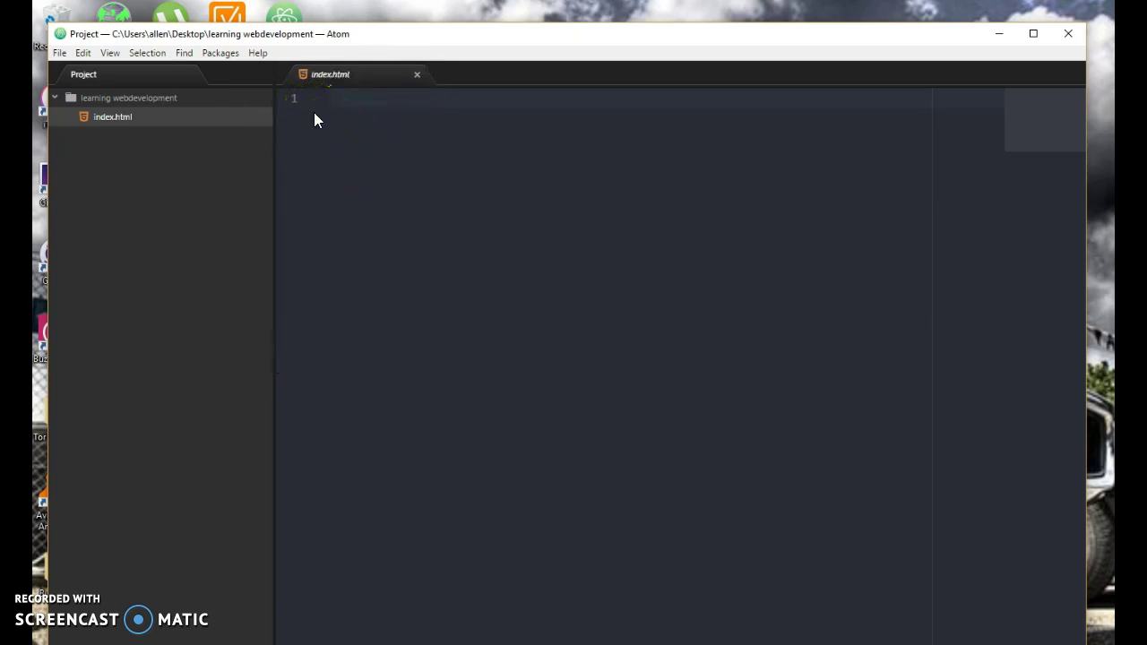
{"action": "left_click", "coordinate": [357, 102]}
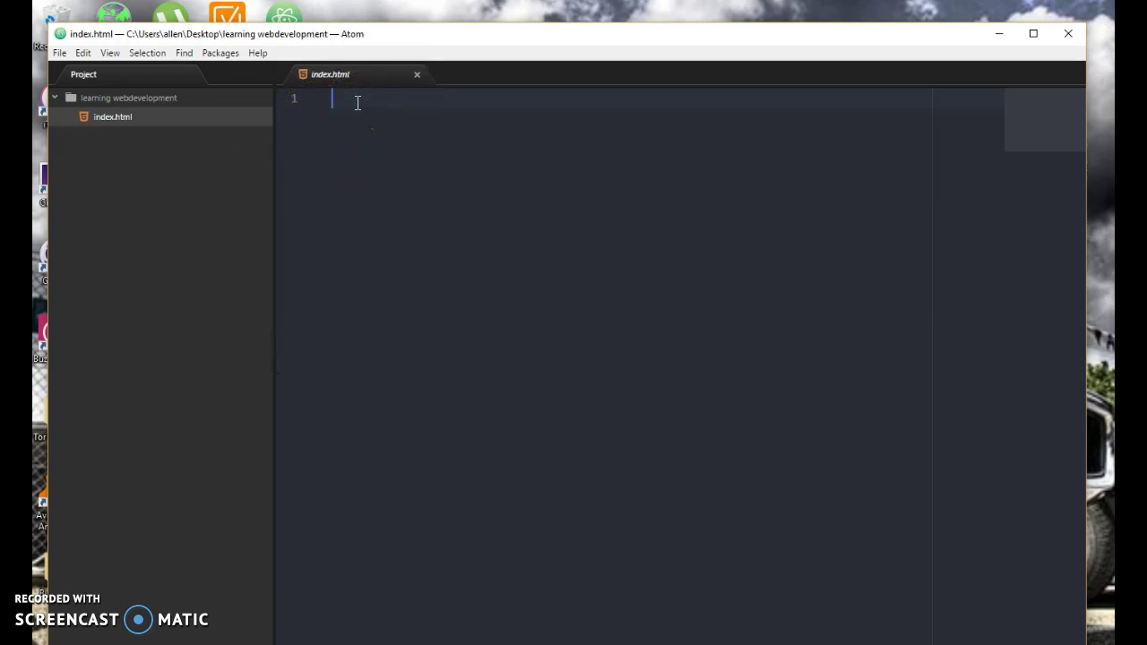
Insert the basic HTML page skeleton into index.html with the html snippet.
{"action": "type", "text": "ht"}
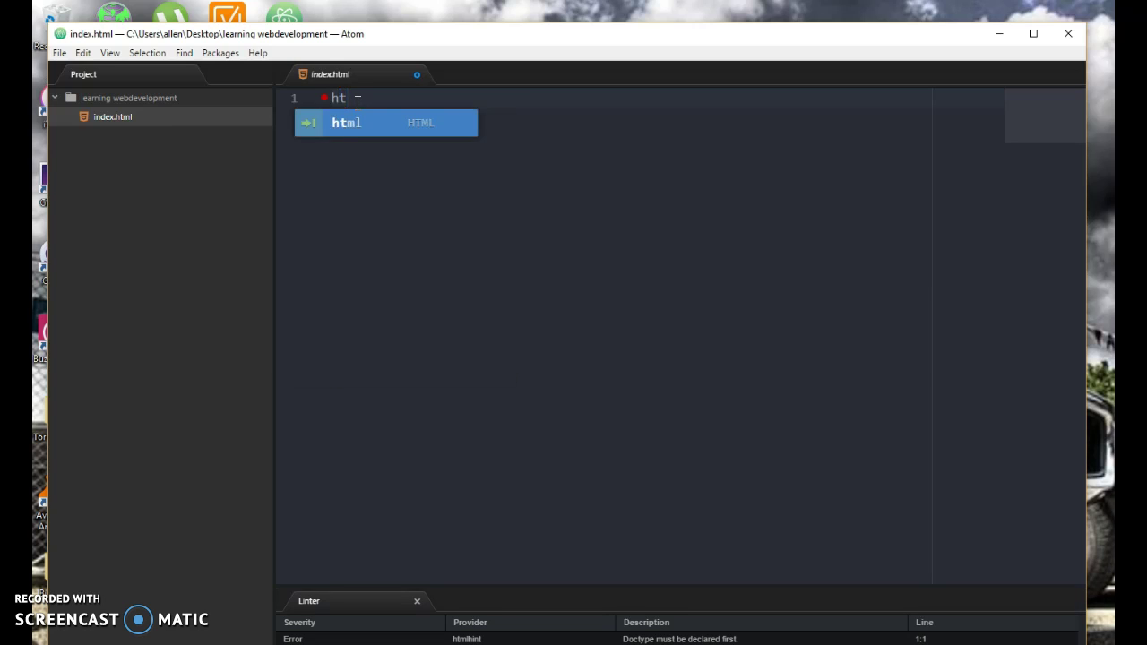
{"action": "type", "text": "l"}
{"action": "key", "text": "Tab"}
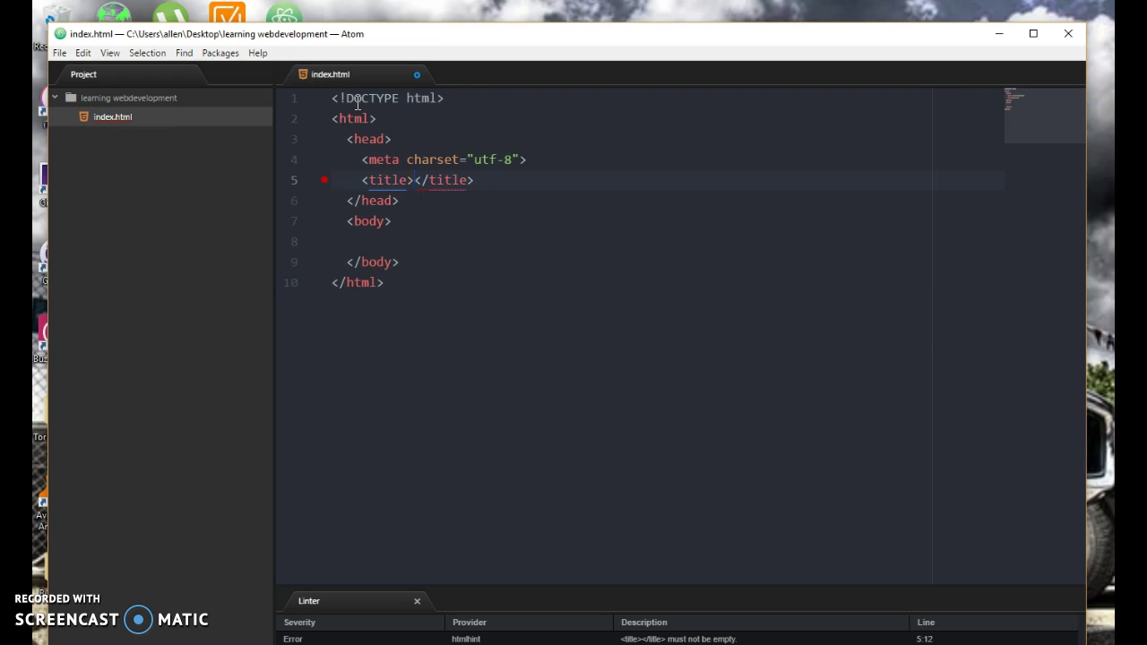
Fill the title element with "My first website".
{"action": "left_click", "coordinate": [382, 168]}
{"action": "mouse_move", "coordinate": [416, 192]}
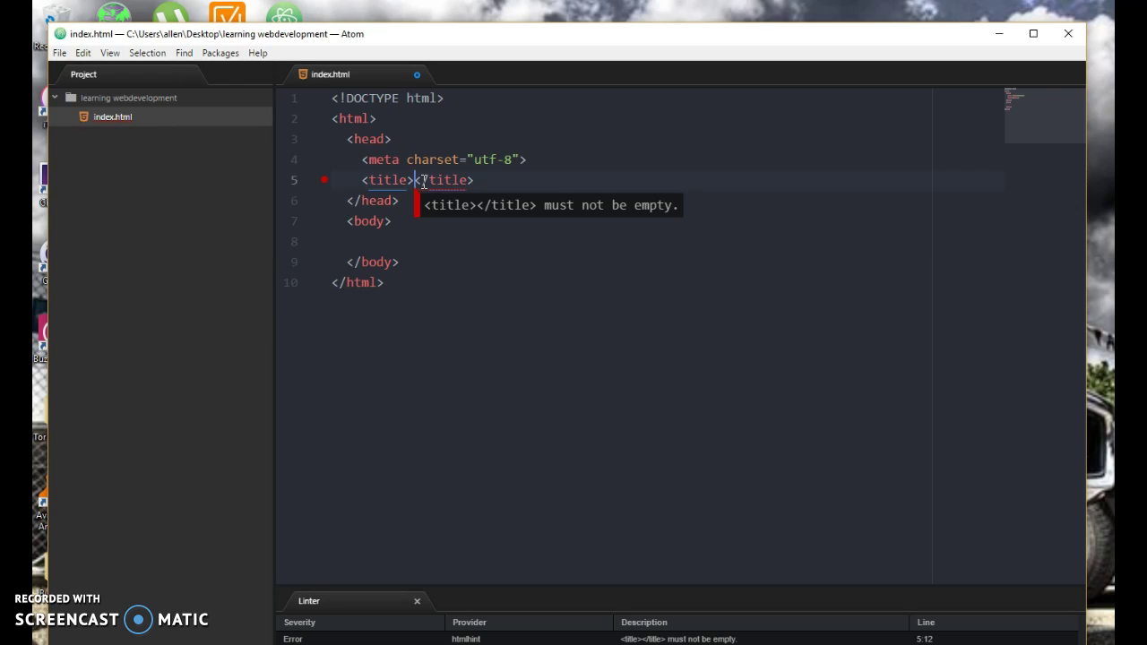
{"action": "left_click", "coordinate": [424, 180]}
{"action": "type", "text": "My "}
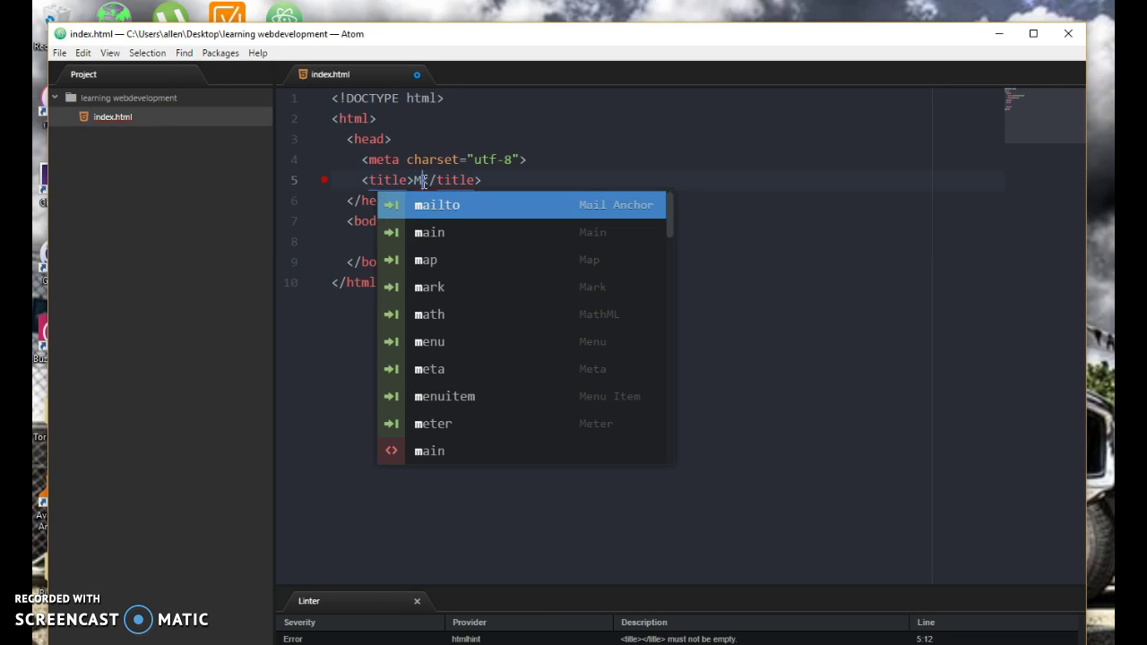
{"action": "type", "text": "first w"}
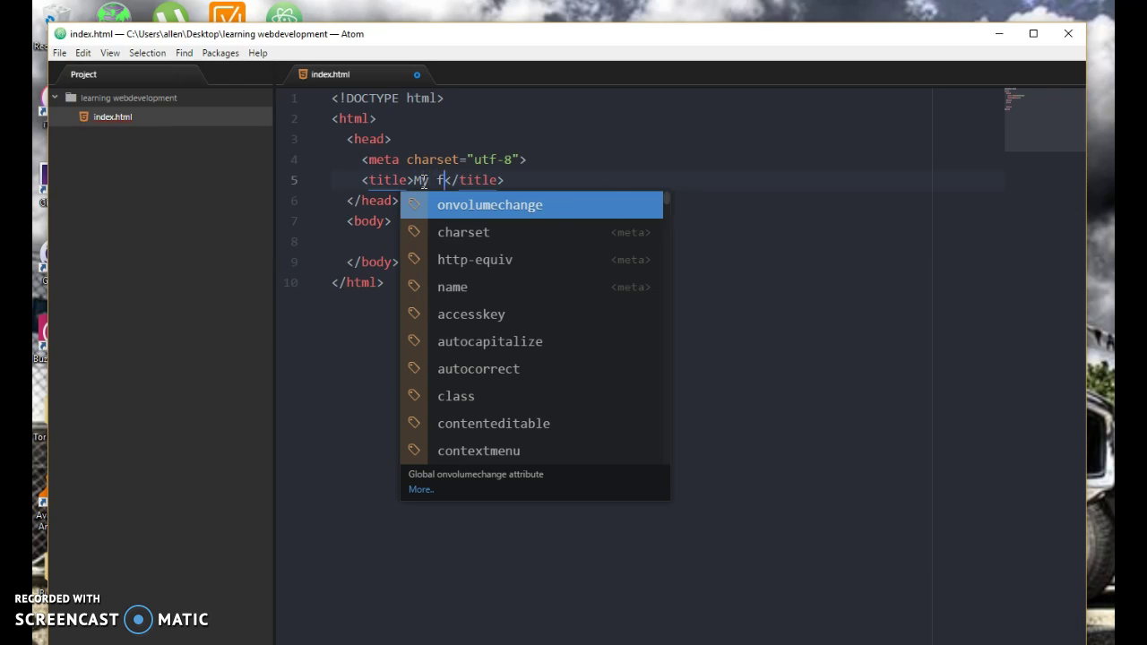
{"action": "type", "text": "e"}
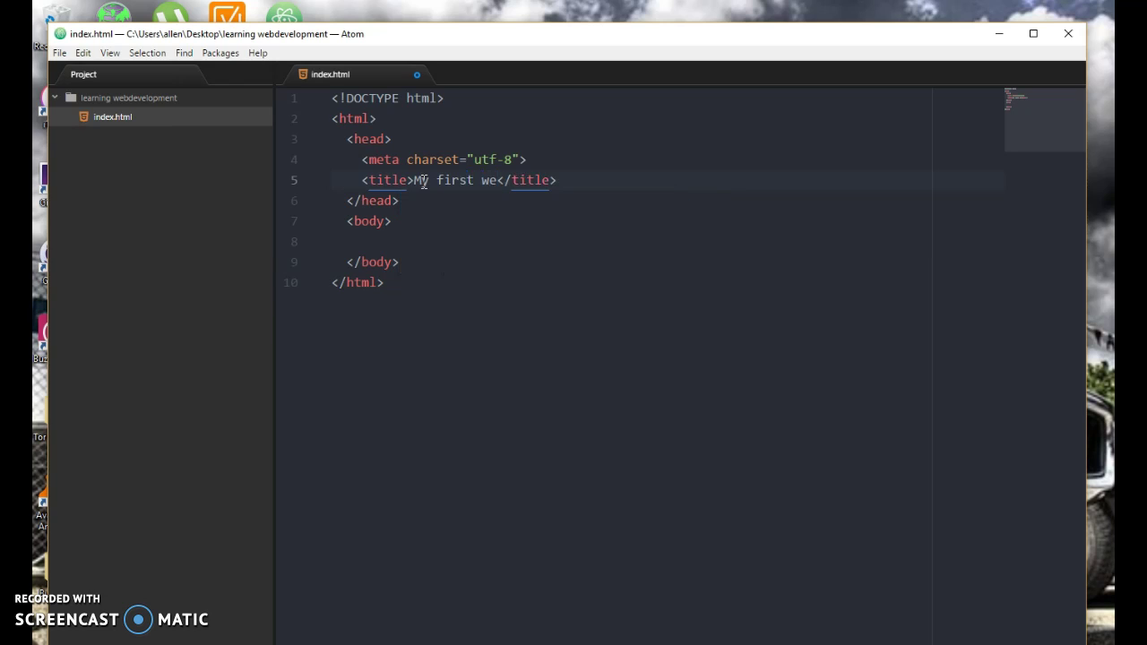
{"action": "type", "text": "bsite"}
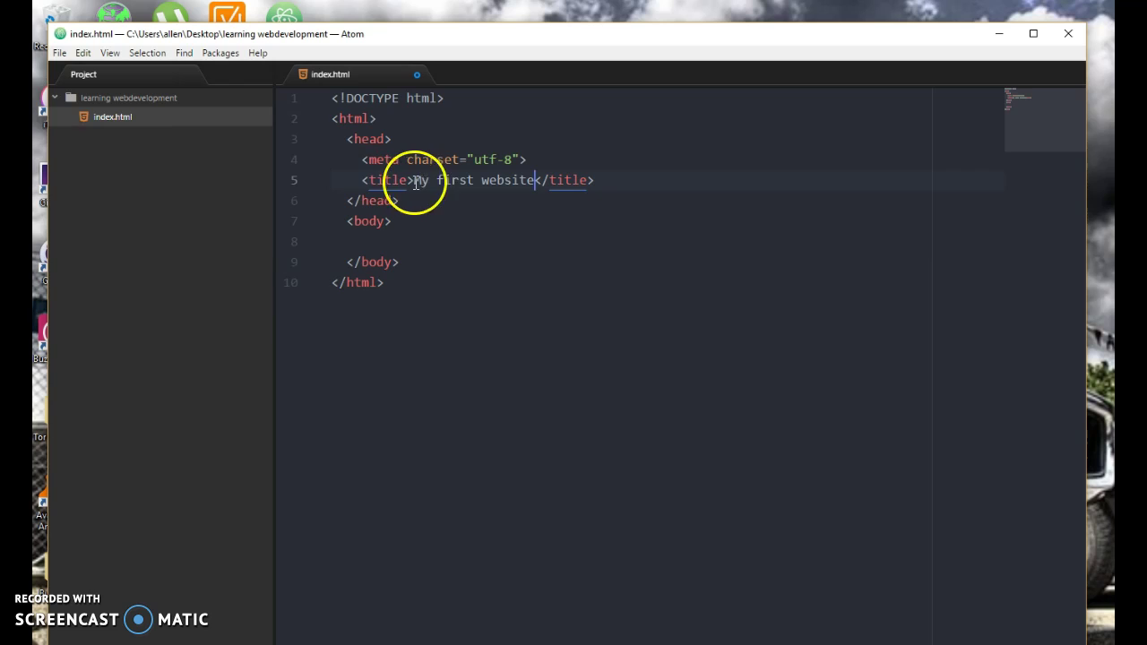
Add an empty h1 heading and an empty h3 heading beneath it at the start of the body.
{"action": "left_click", "coordinate": [403, 218]}
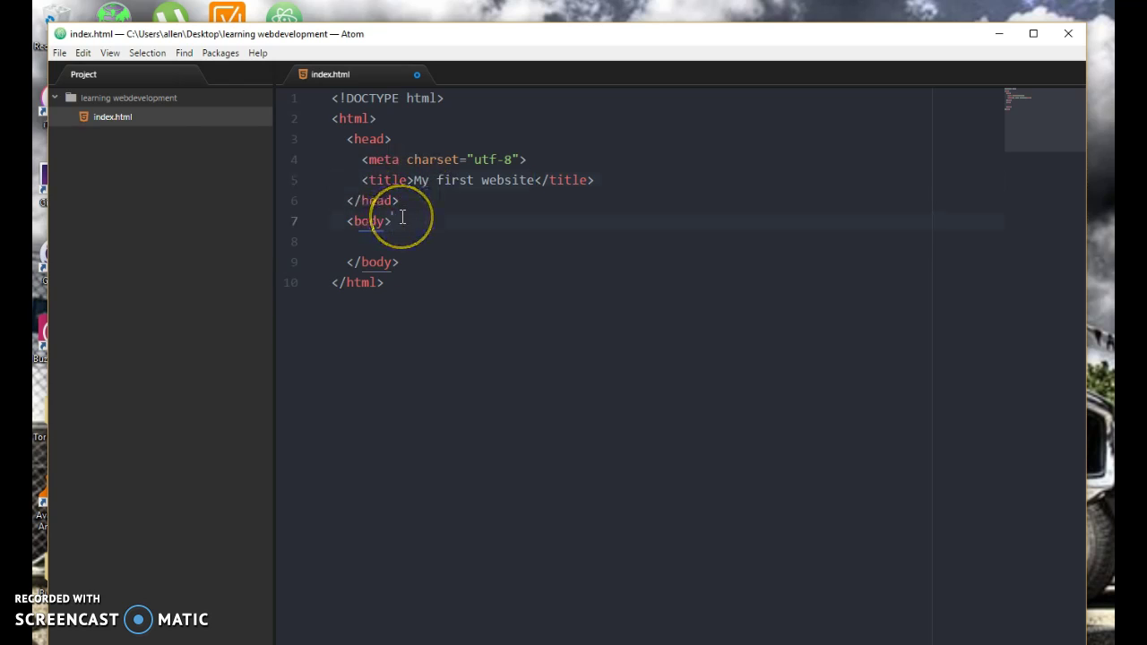
{"action": "key", "text": "Return"}
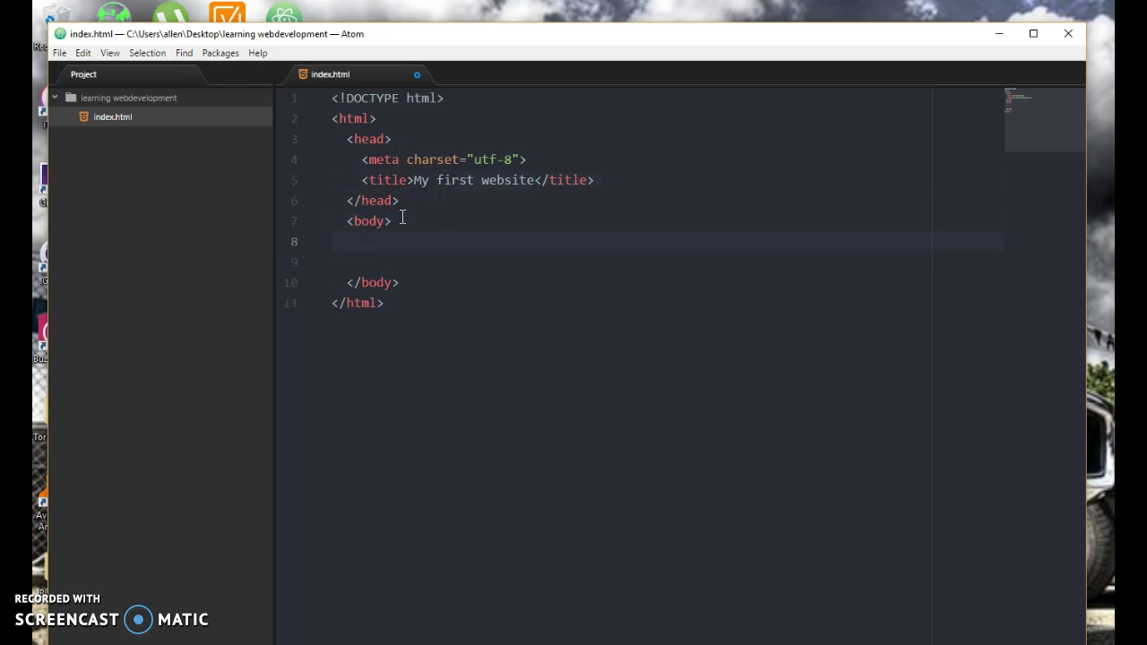
{"action": "type", "text": "h1"}
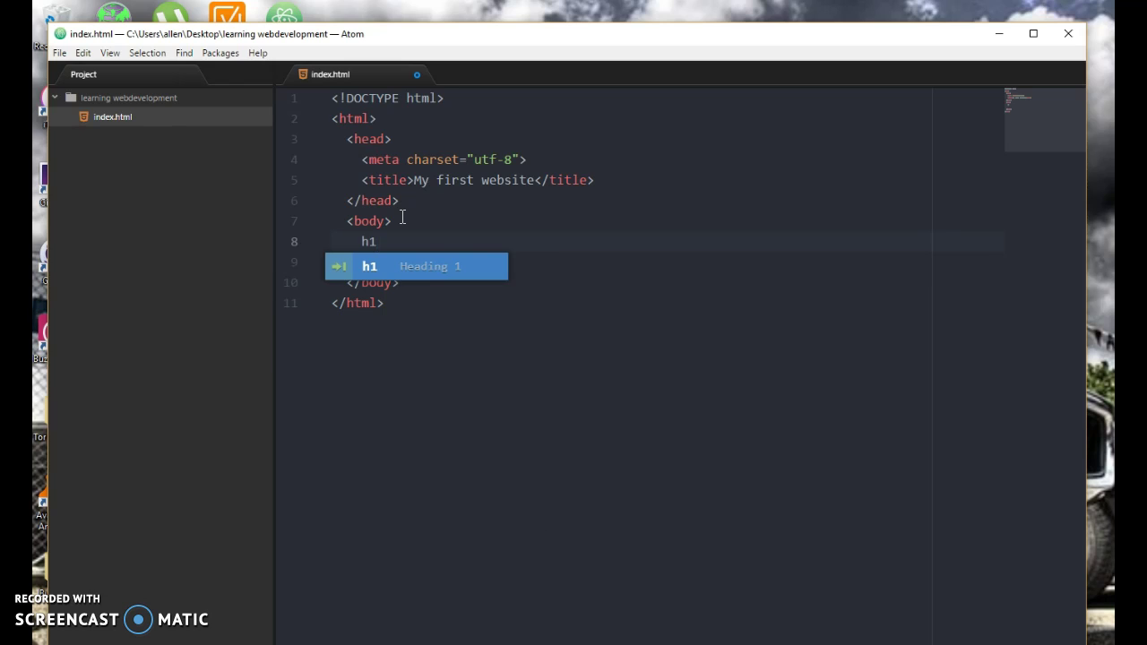
{"action": "key", "text": "Tab"}
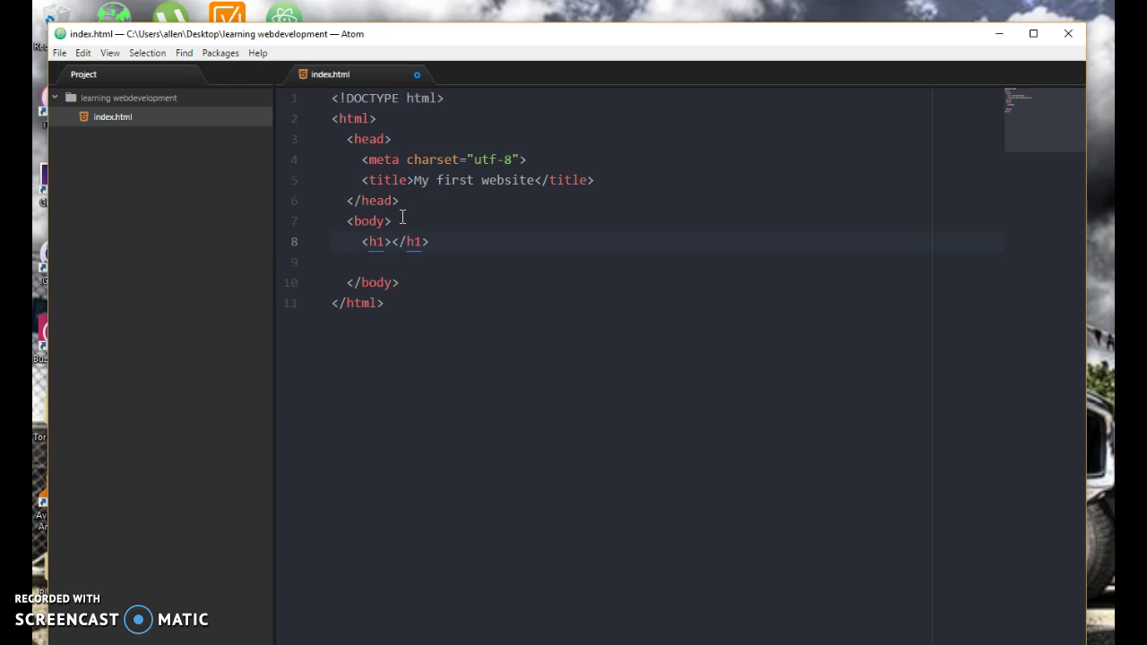
{"action": "left_click", "coordinate": [448, 241]}
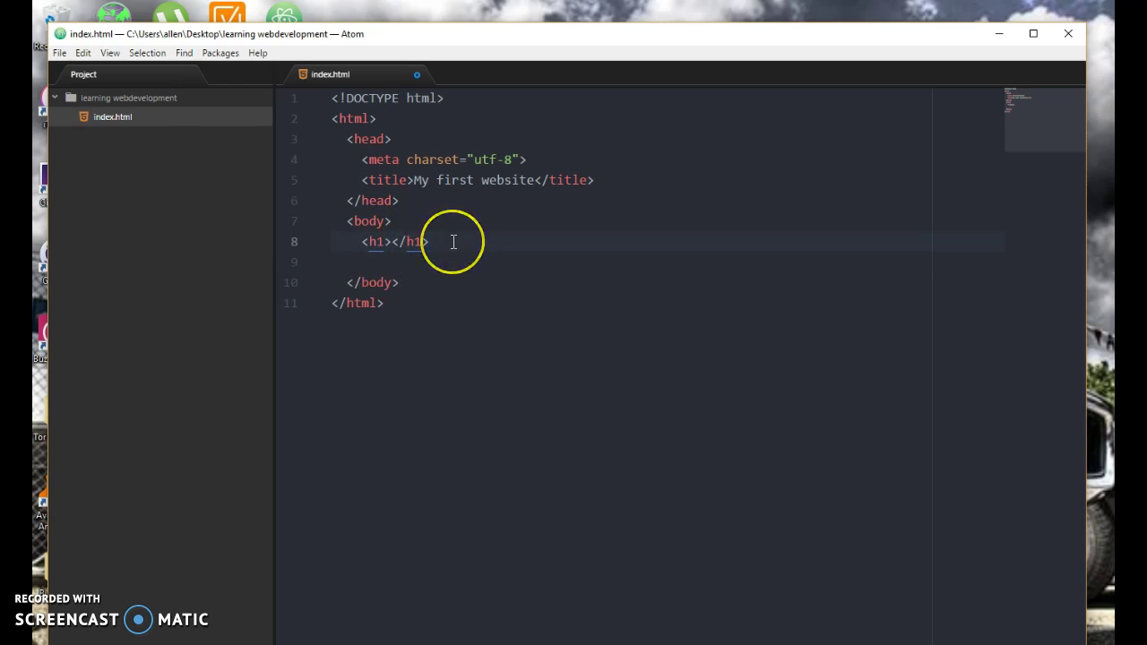
{"action": "key", "text": "Return"}
{"action": "type", "text": "h3"}
{"action": "key", "text": "Tab"}
Add an empty p element below the h3 heading and a br tag on the line after it.
{"action": "left_click", "coordinate": [439, 263]}
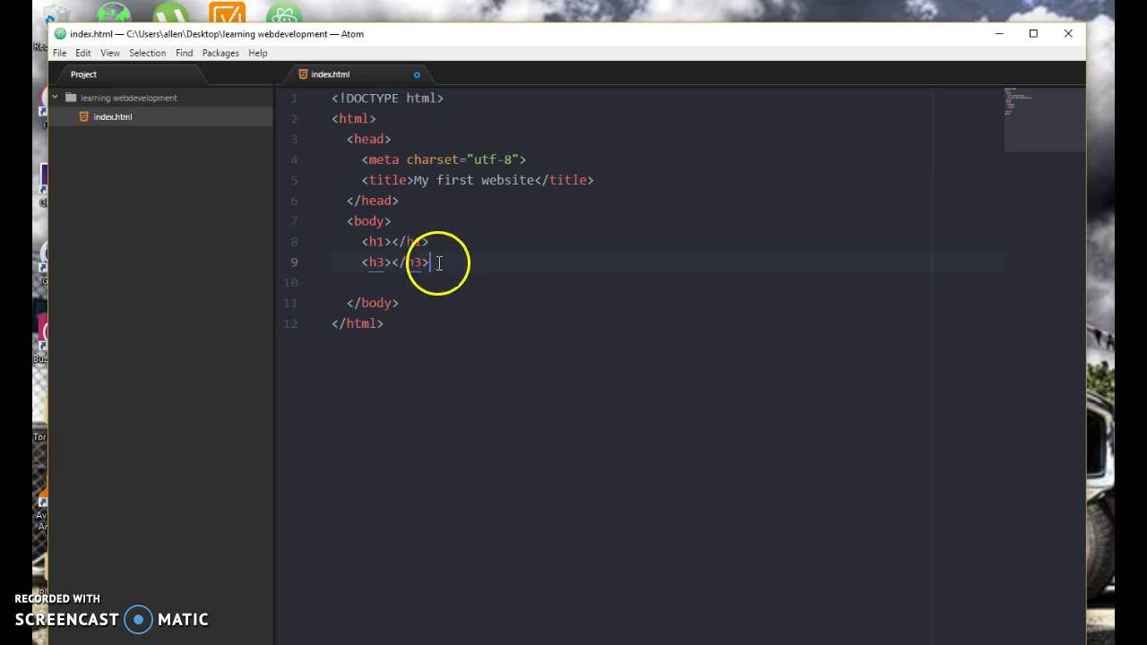
{"action": "key", "text": "Return"}
{"action": "type", "text": "p"}
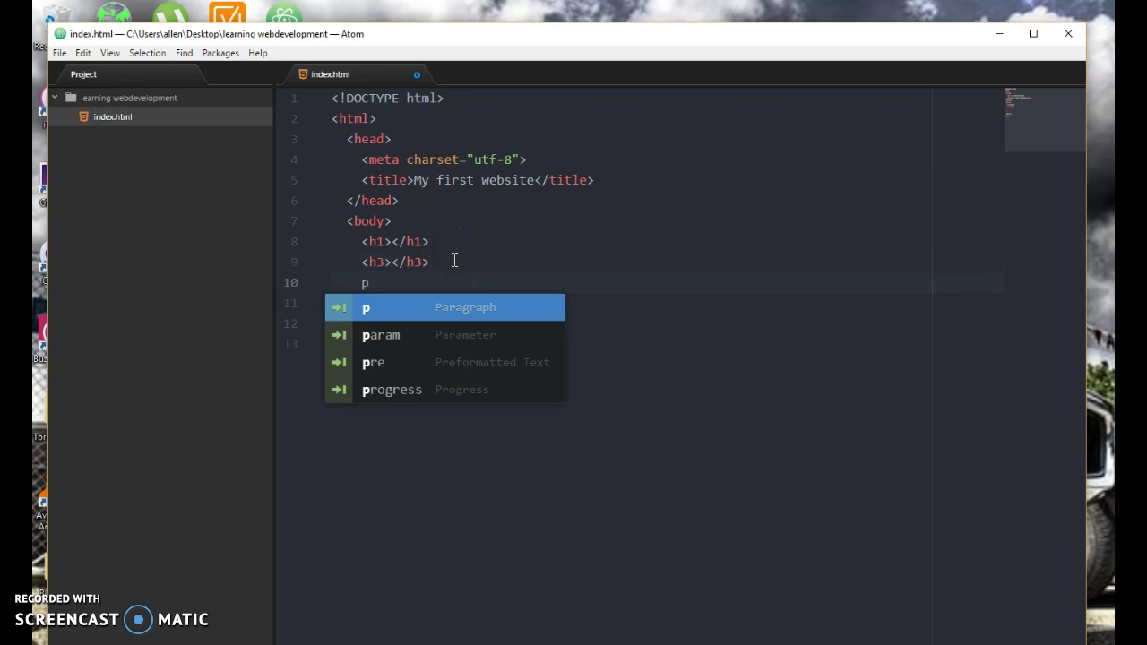
{"action": "key", "text": "Tab"}
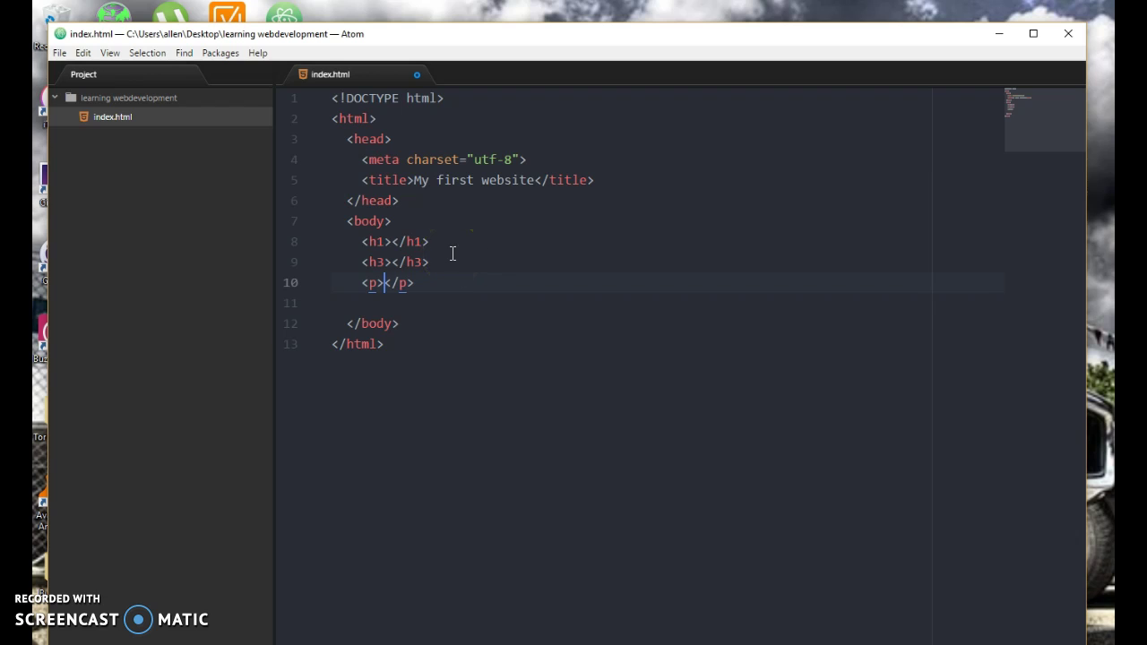
{"action": "left_click", "coordinate": [410, 299]}
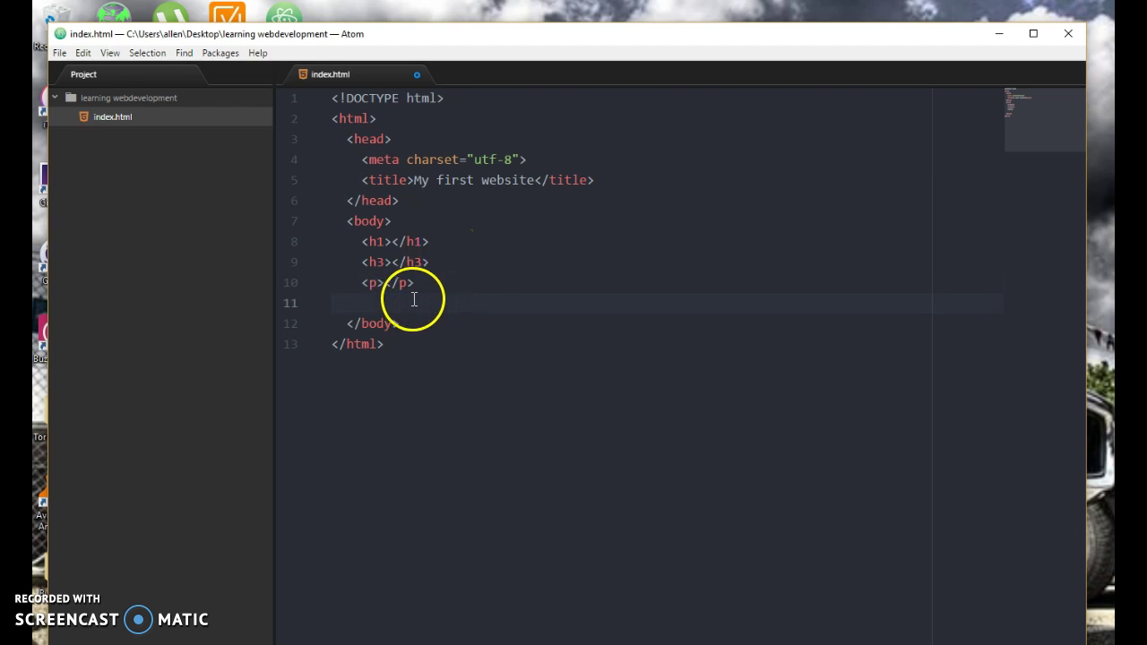
{"action": "type", "text": "br"}
{"action": "key", "text": "Tab"}
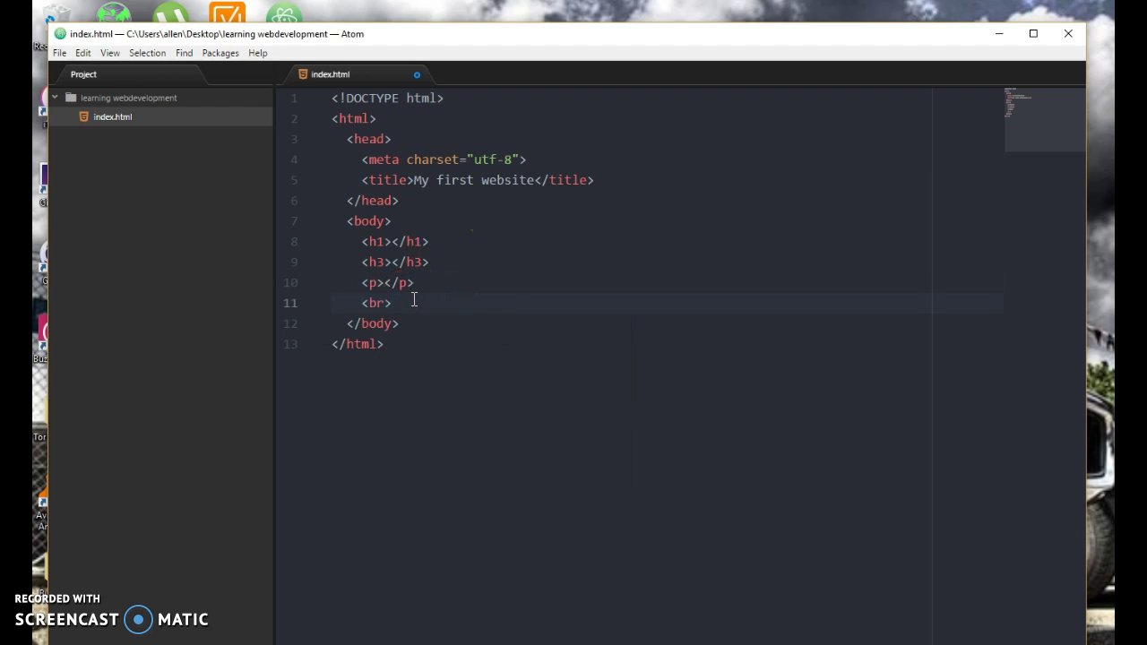